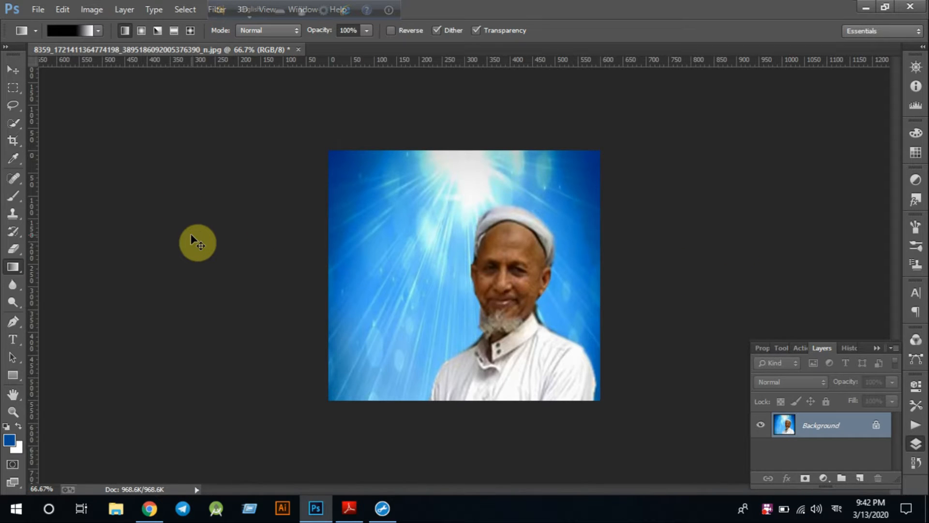
Create a blank 16 × 9 inch, 300 ppi document and dock it beside the portrait photo
key(ctrl+n)
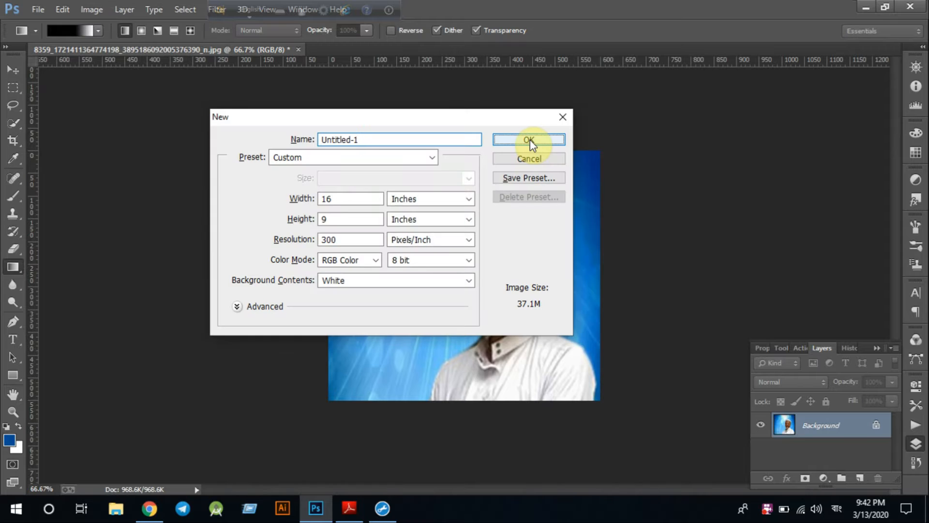
click(530, 141)
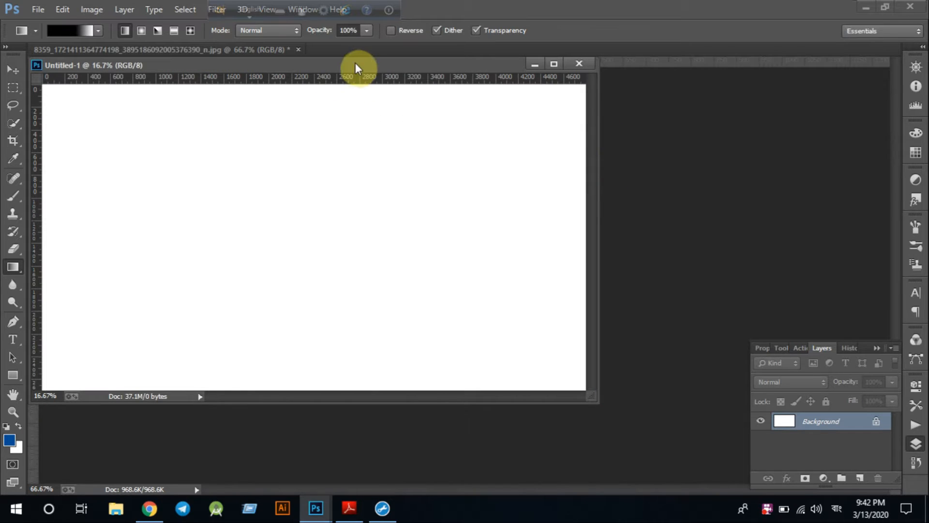
drag(355, 63, 379, 52)
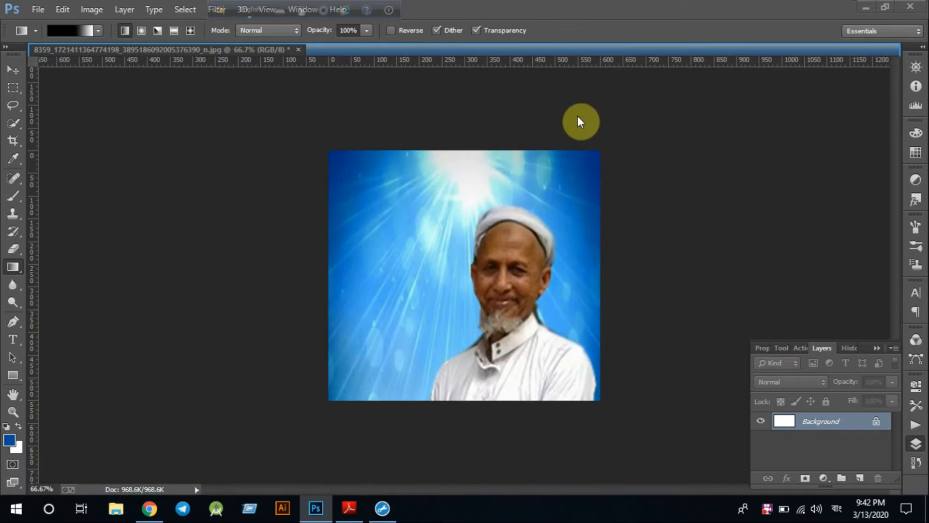
click(190, 50)
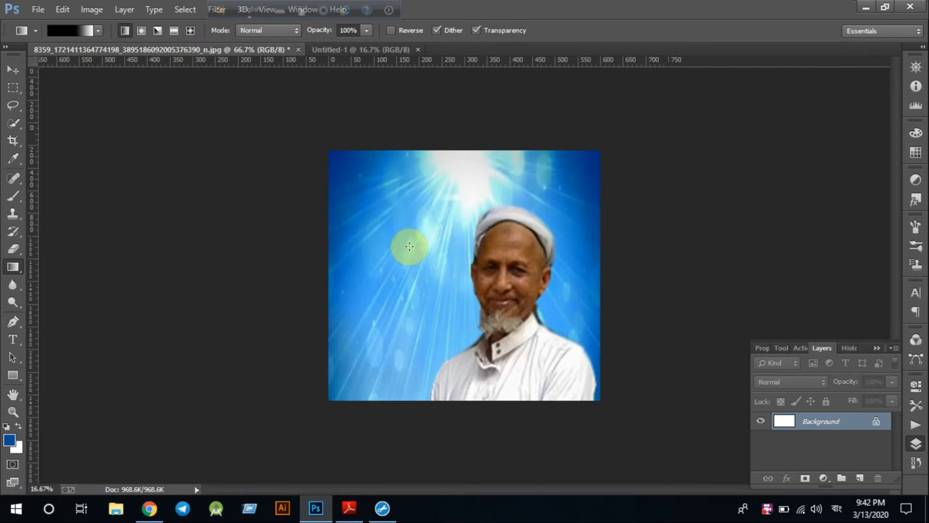
click(10, 69)
Drag the portrait into the banner, scale it to about 497% and shift it to the right edge
drag(417, 278, 500, 284)
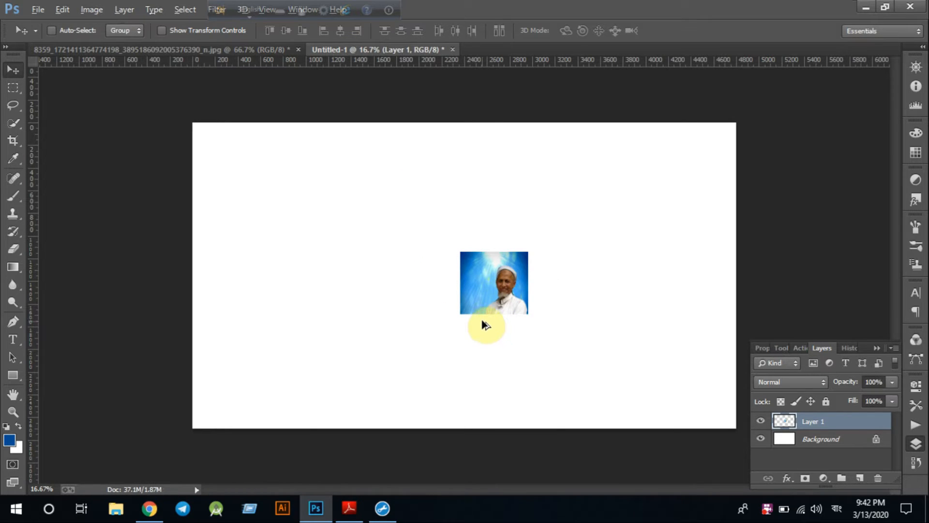
key(alt+shift)
key(ctrl+t)
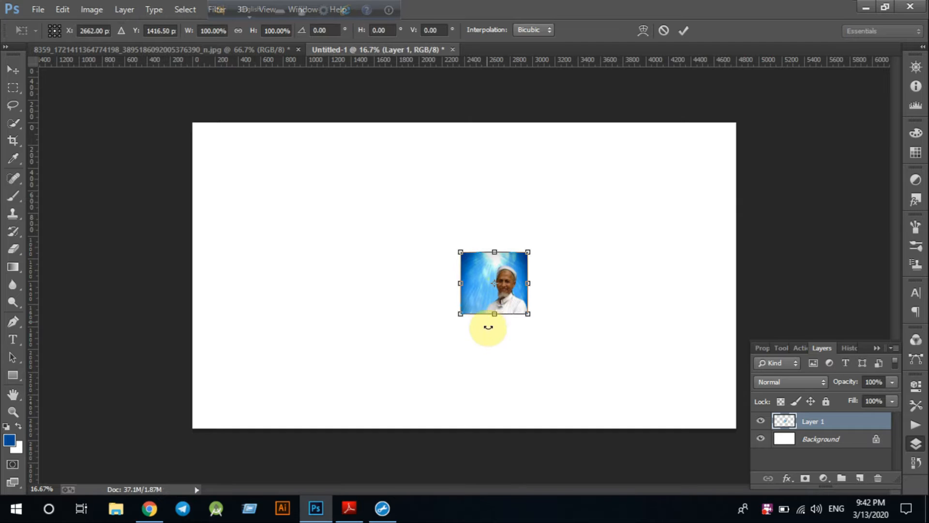
drag(455, 323, 304, 412)
drag(481, 380, 482, 370)
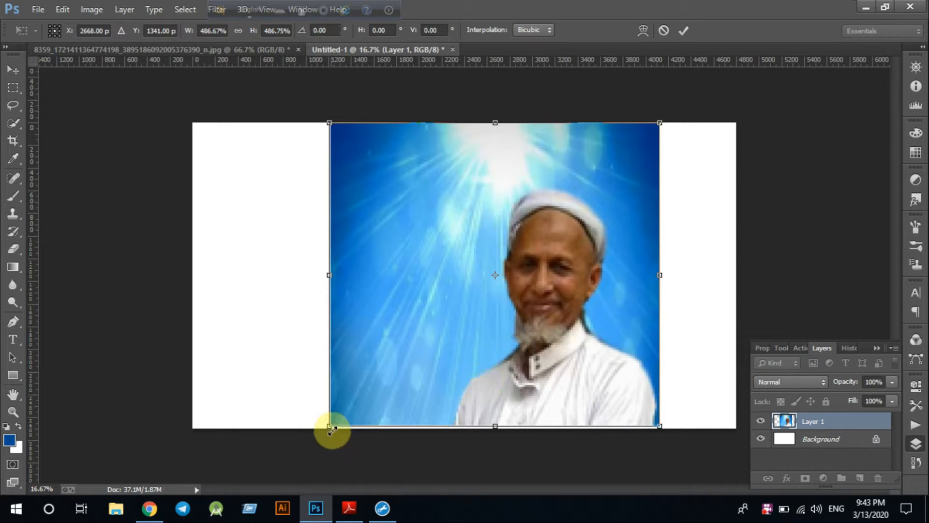
drag(329, 427, 328, 432)
drag(439, 344, 482, 339)
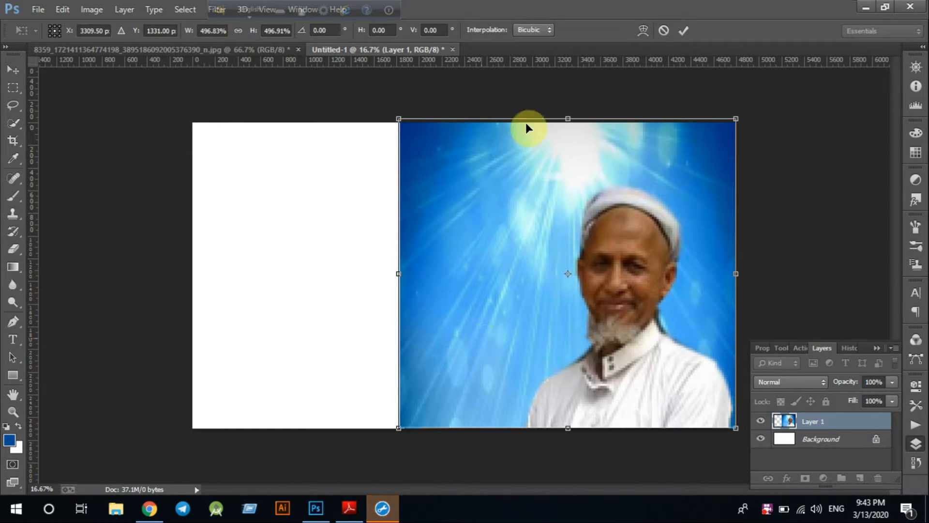
click(683, 31)
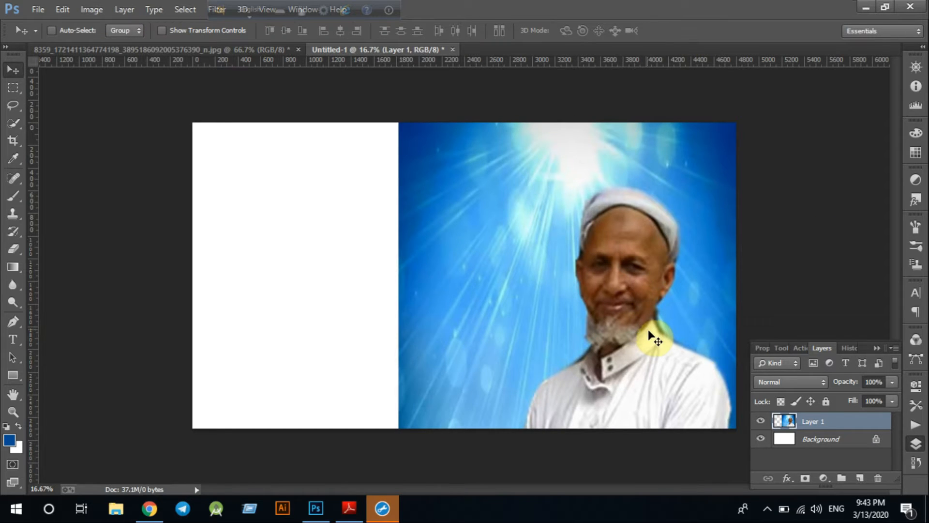
Add a dark blue #004c9a Solid Color fill layer over the banner
click(823, 479)
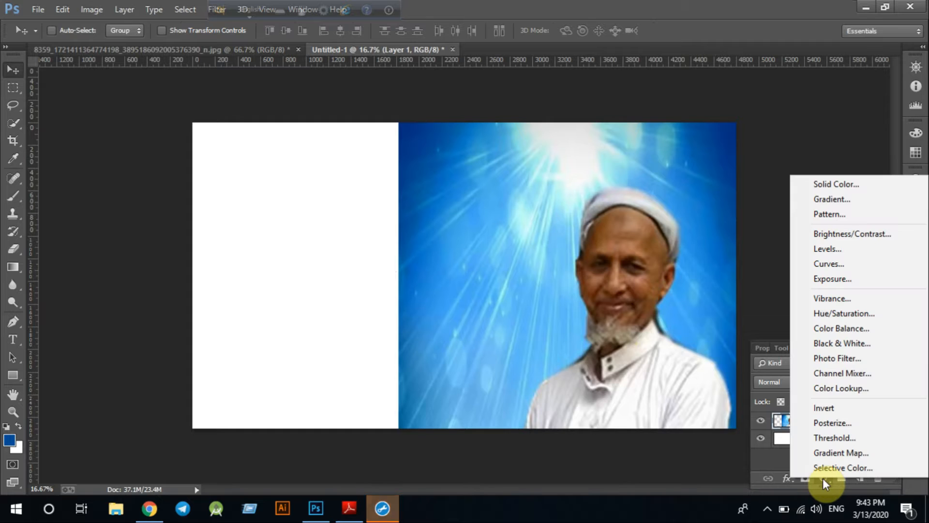
click(827, 183)
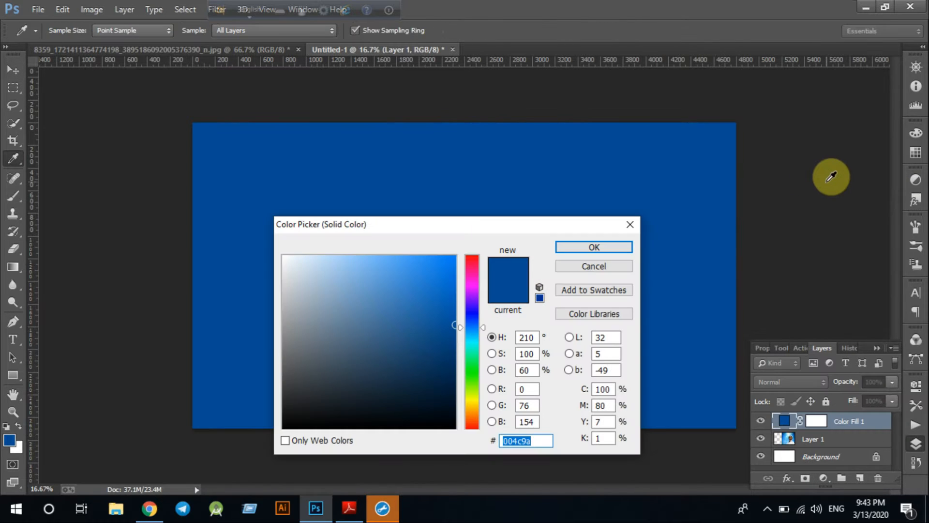
click(598, 250)
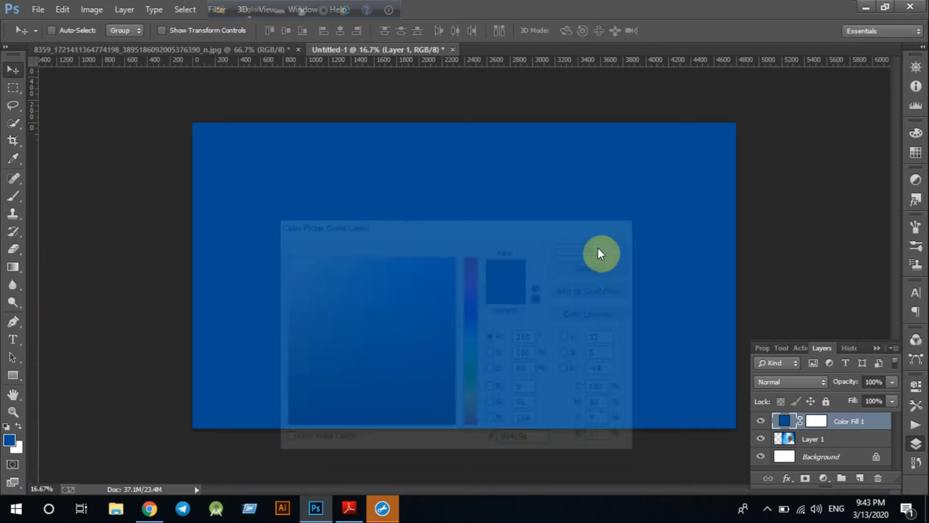
Draw a black-to-white gradient on the fill's mask so the blue fades out on the right
click(10, 269)
click(776, 421)
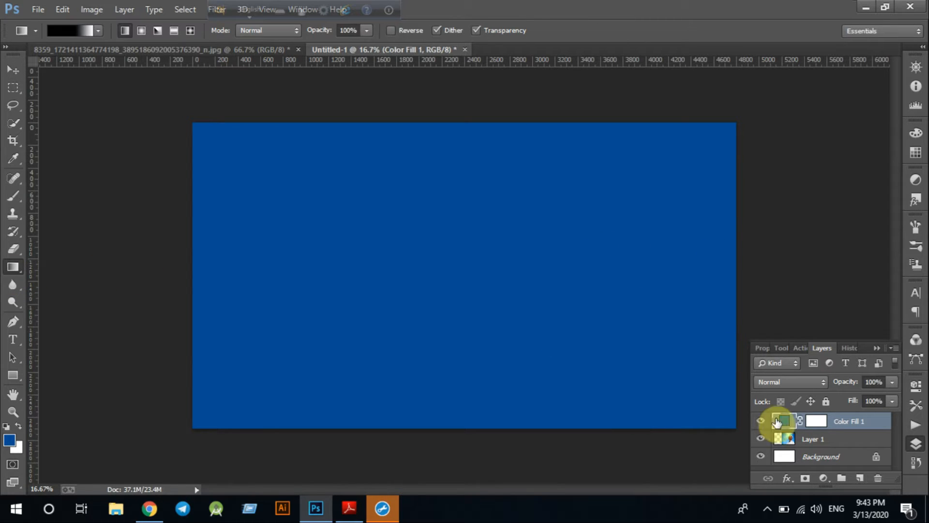
click(818, 422)
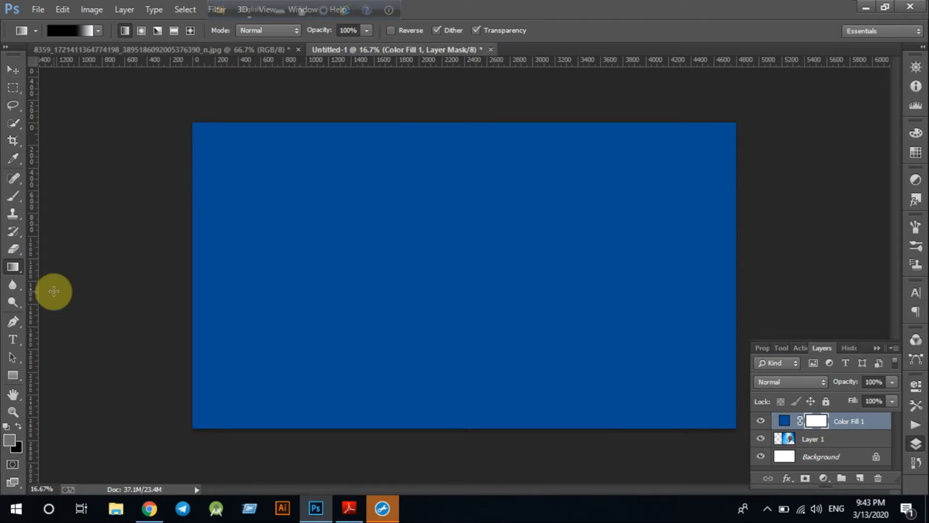
drag(734, 279, 481, 281)
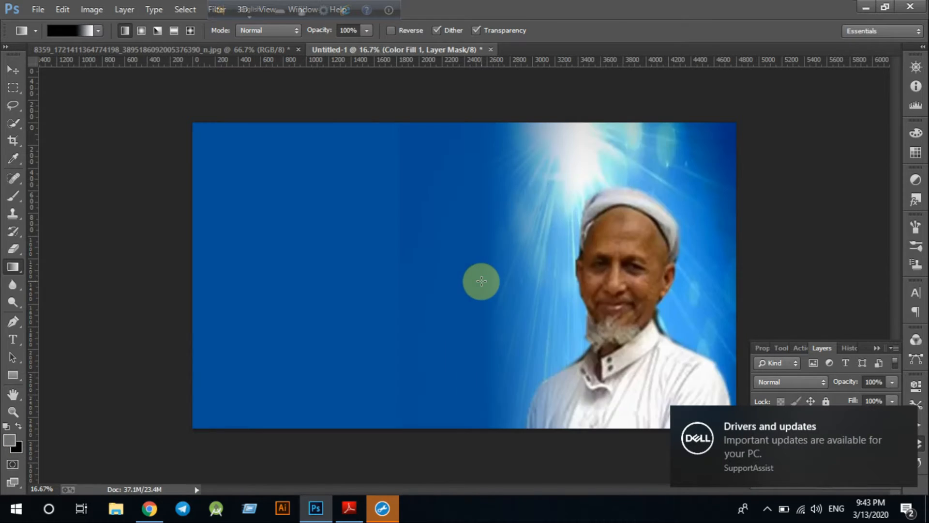
drag(587, 293, 463, 287)
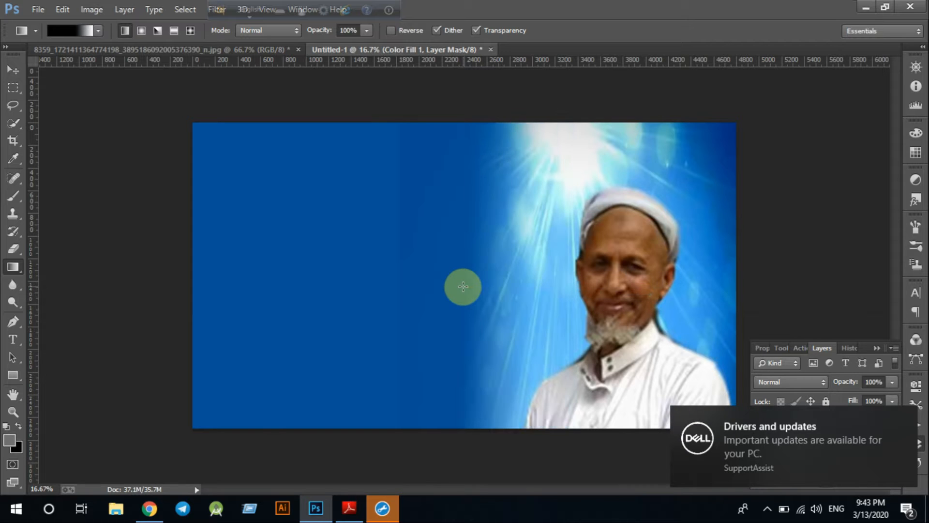
drag(558, 291, 420, 291)
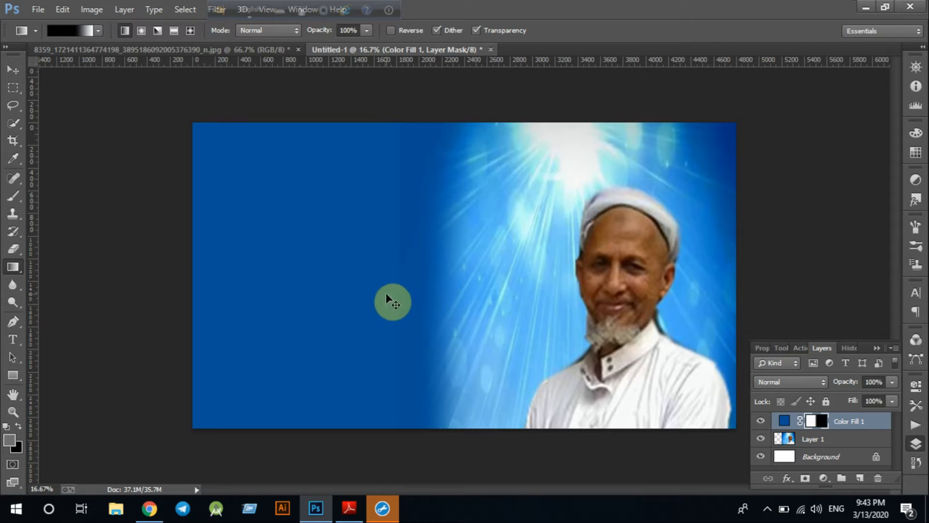
key(ctrl+z)
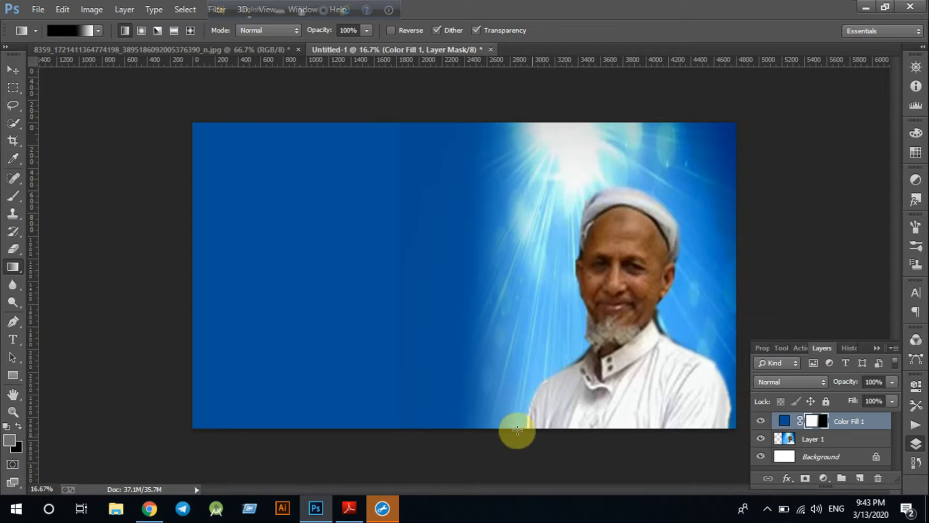
Open Avro's Unicode to Bijoy converter and type the speaker's name in Bangla
click(323, 14)
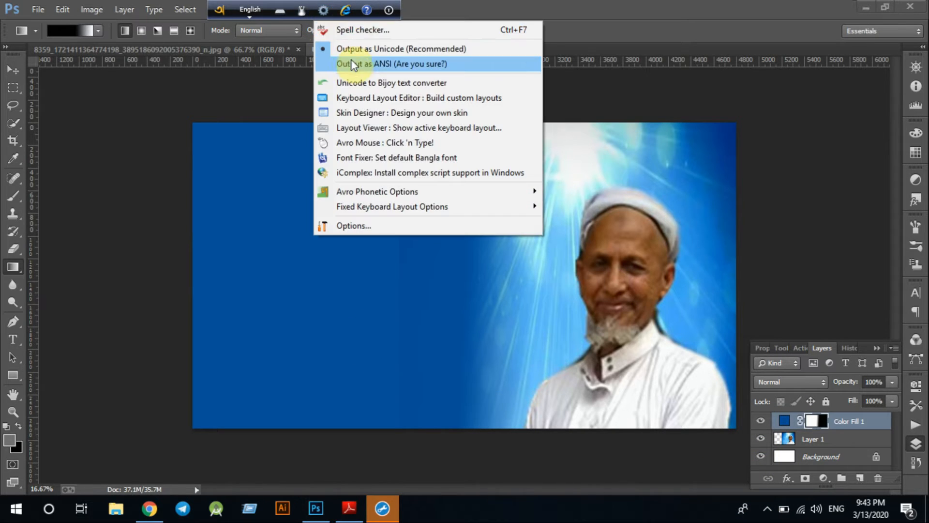
click(352, 81)
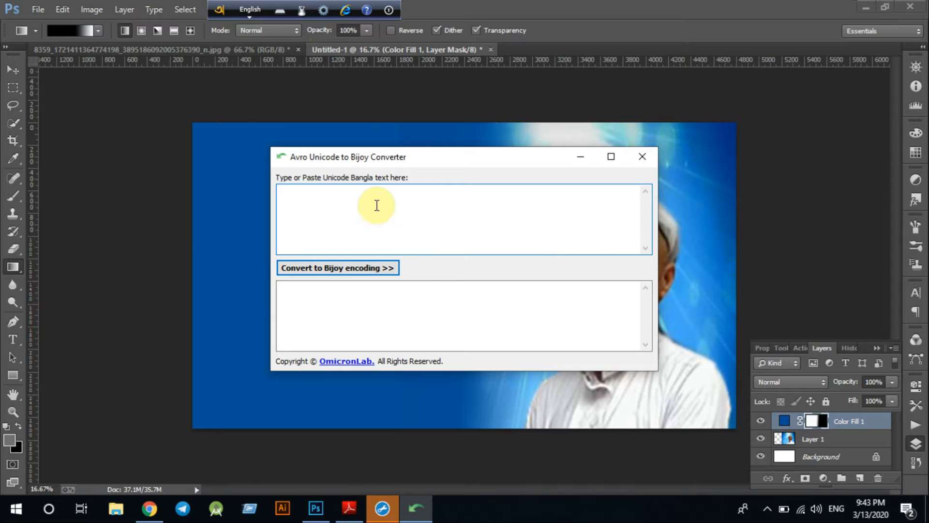
click(350, 200)
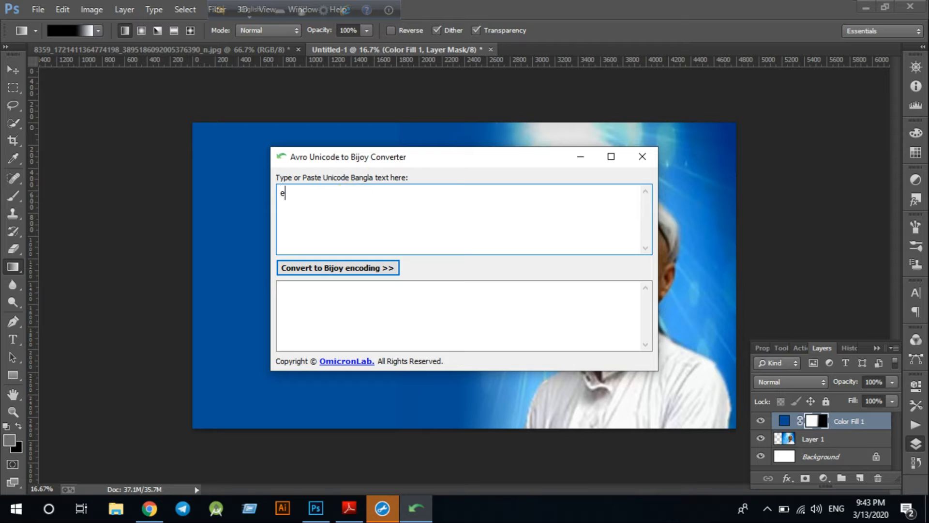
click(250, 9)
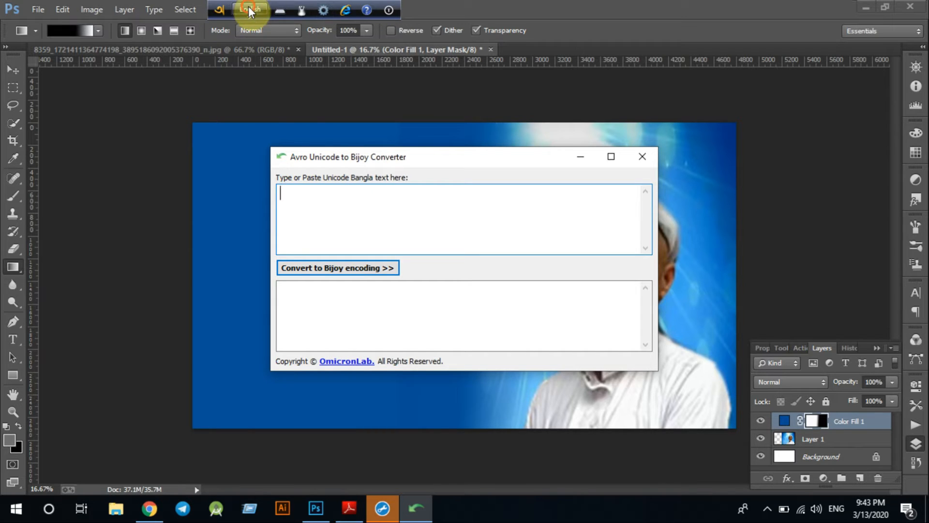
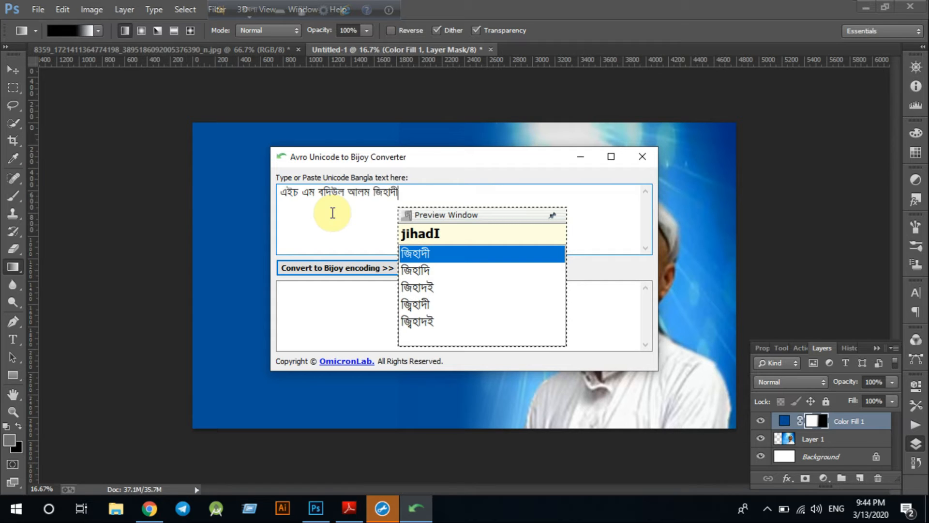
Add বয়ান on its own line above the name, convert to Bijoy and select the output
click(282, 193)
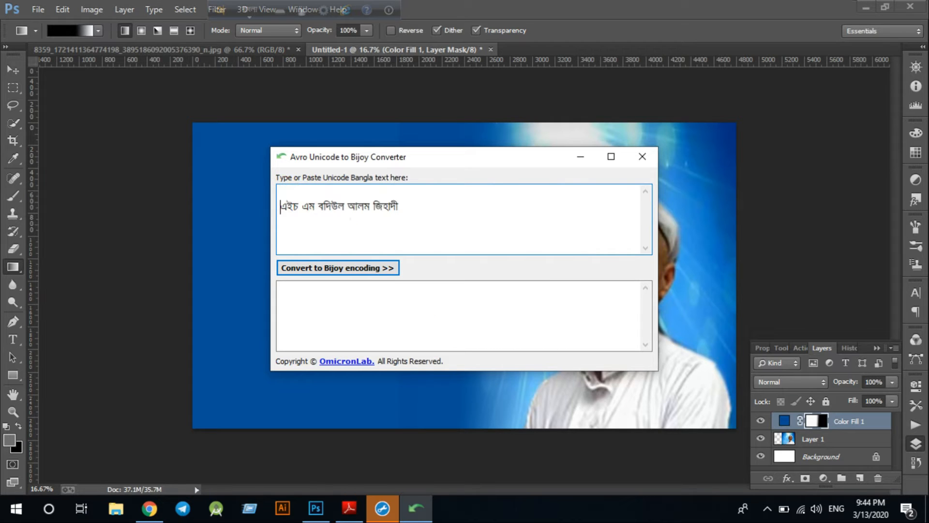
click(282, 192)
text(boYan)
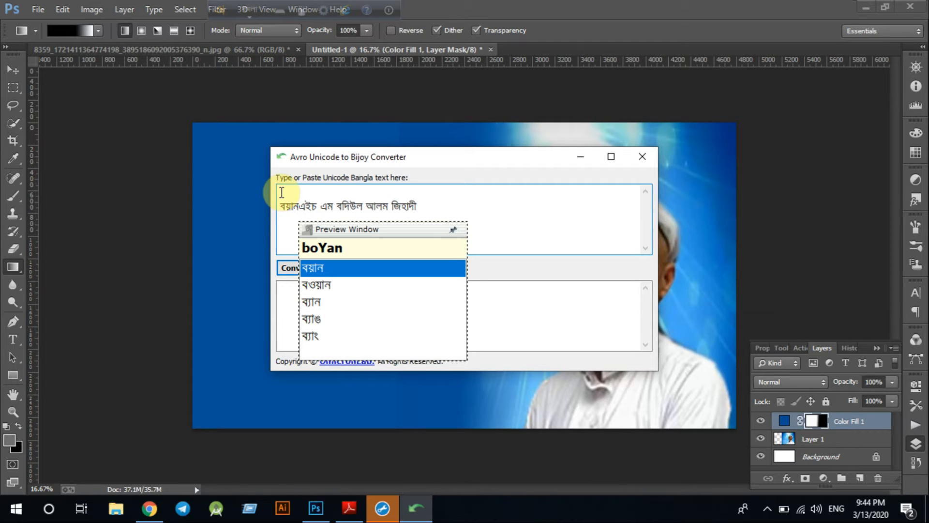
key(Return)
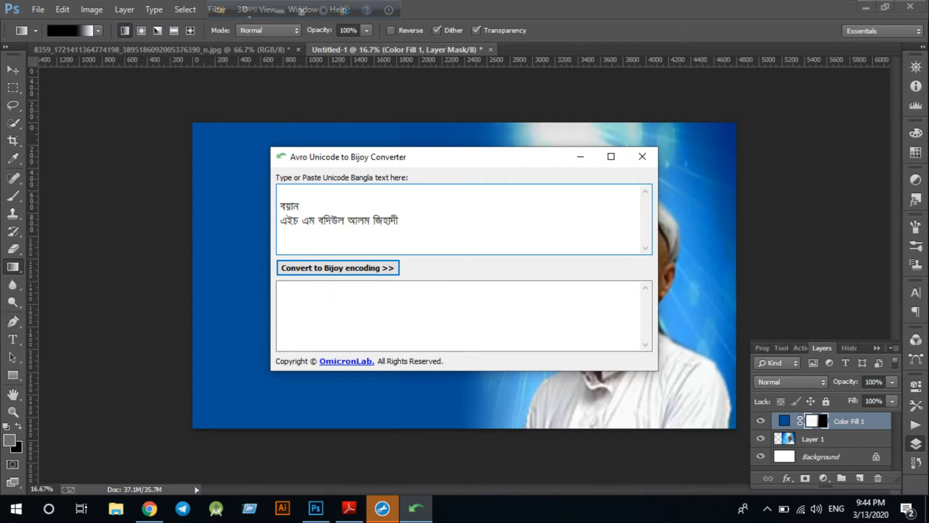
click(324, 269)
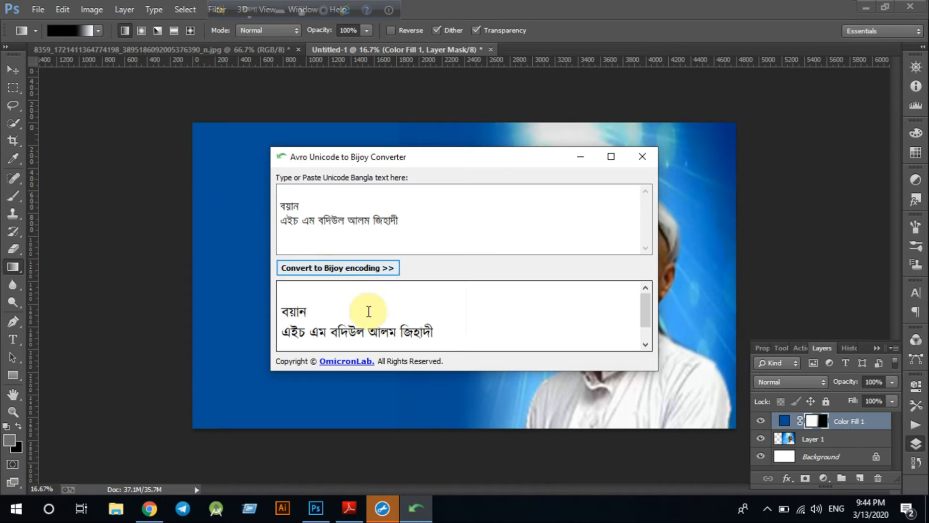
drag(445, 332, 230, 305)
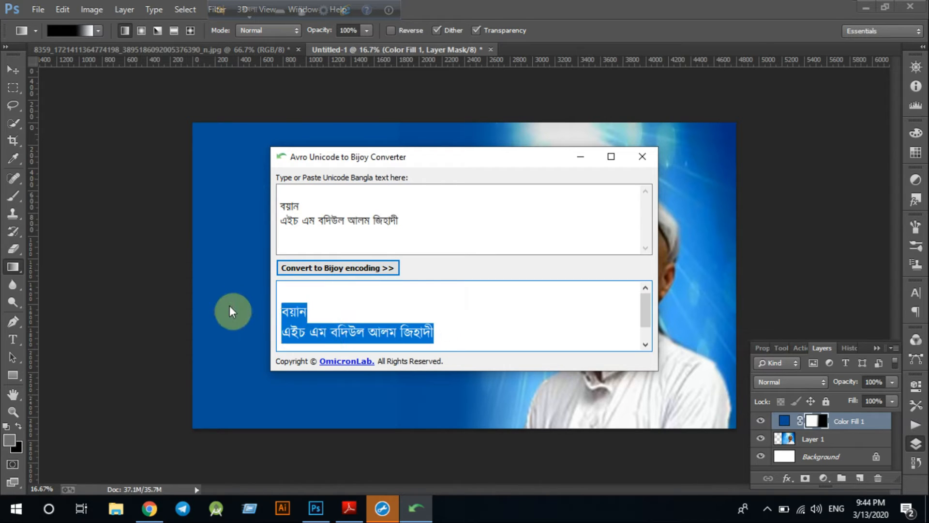
click(580, 159)
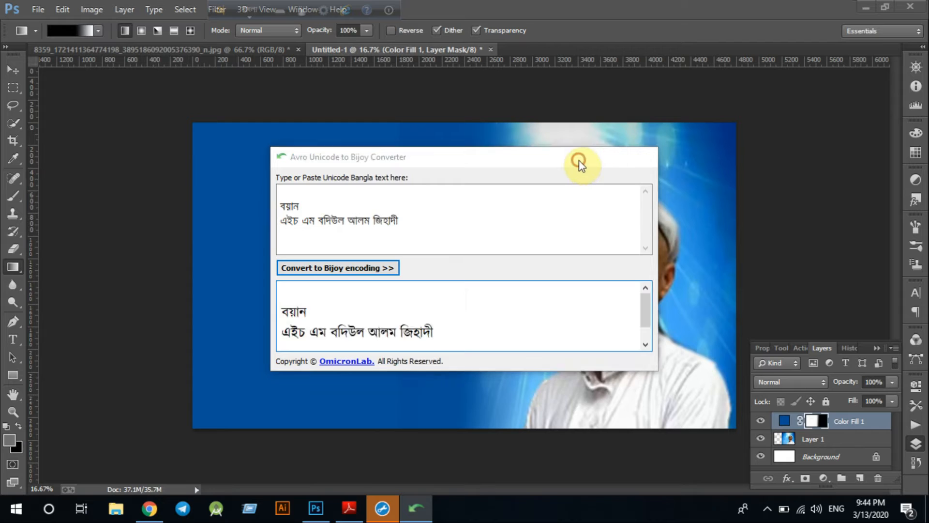
click(14, 339)
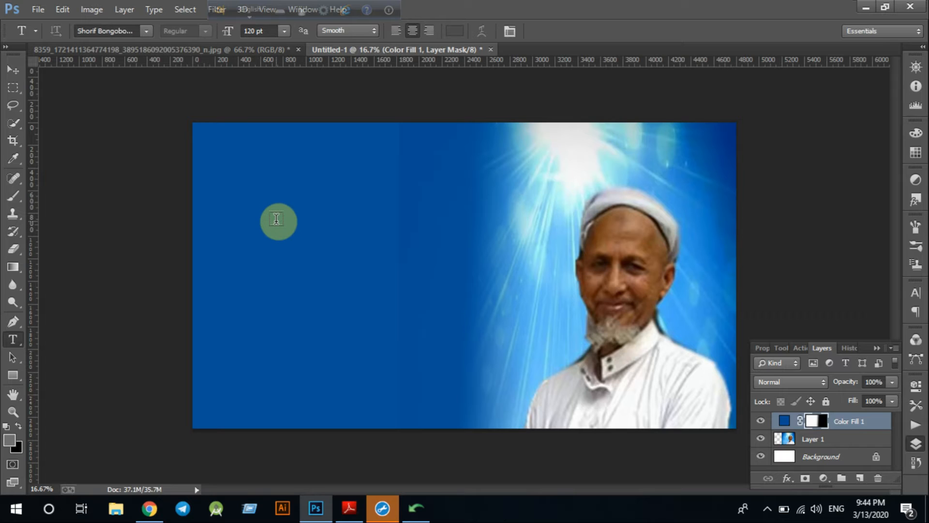
Paste the converted বয়ান title and name into a new text layer on the banner's left
click(276, 220)
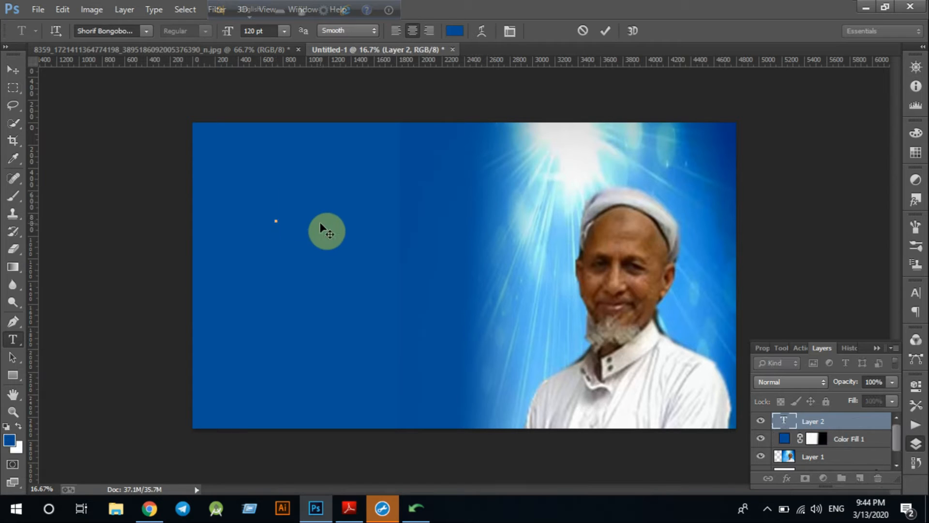
key(ctrl+v)
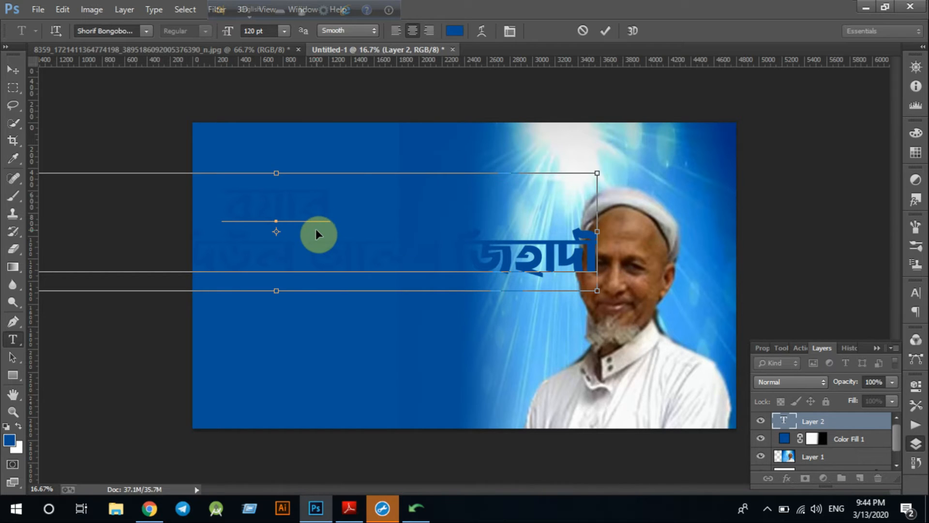
key(ctrl+a)
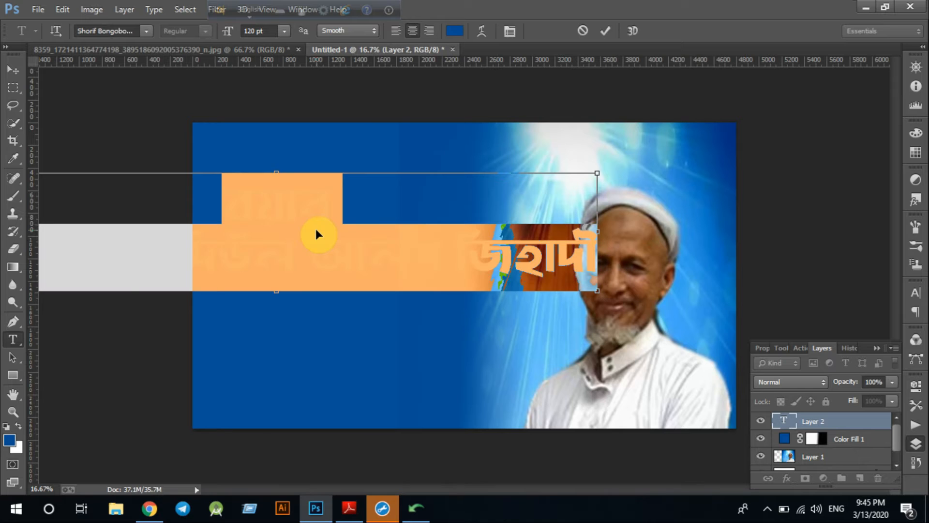
Set the title text colour to white in the Color Picker
click(457, 33)
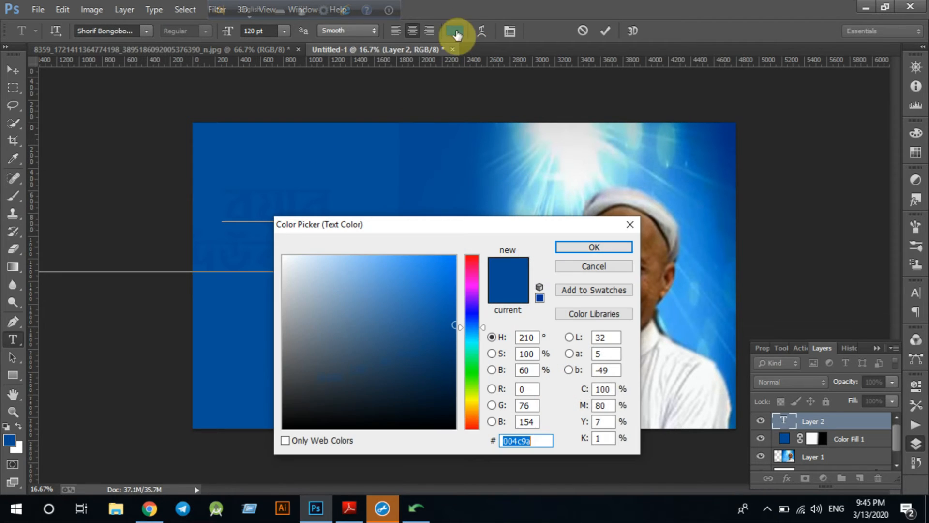
click(285, 257)
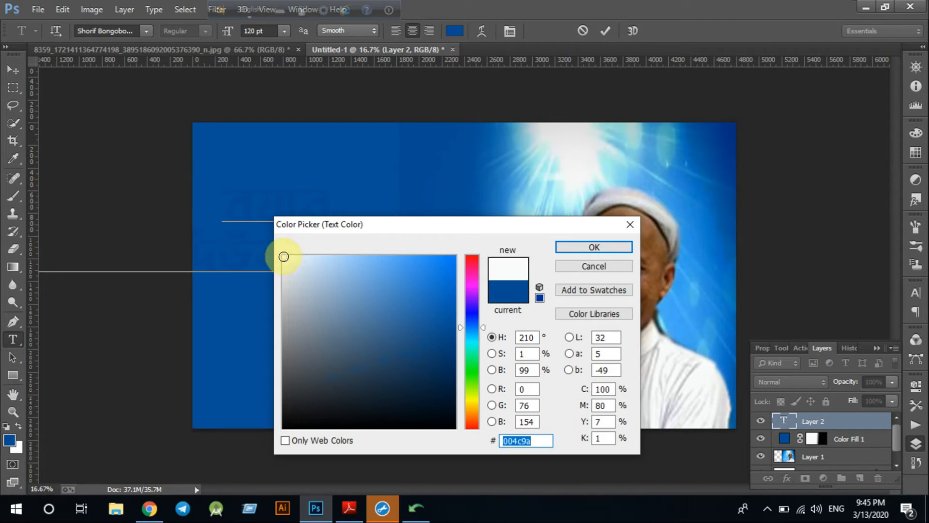
click(597, 247)
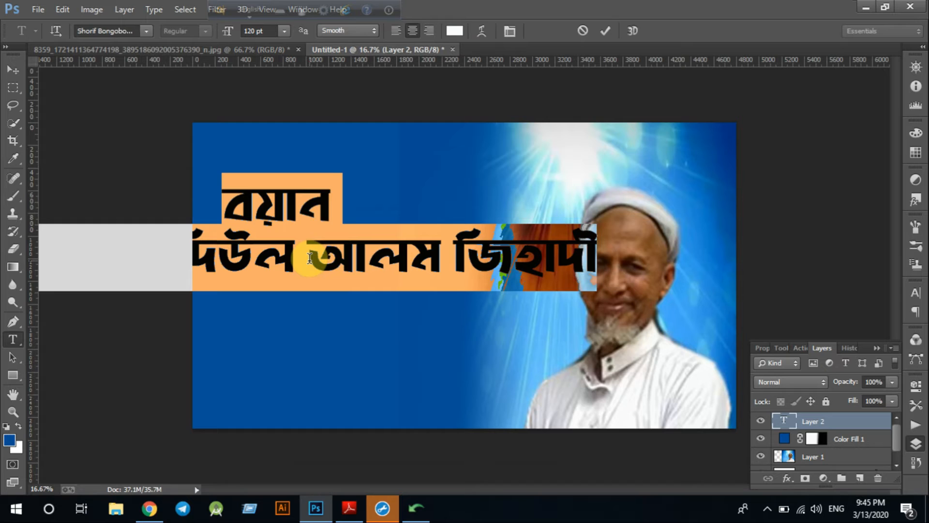
click(338, 220)
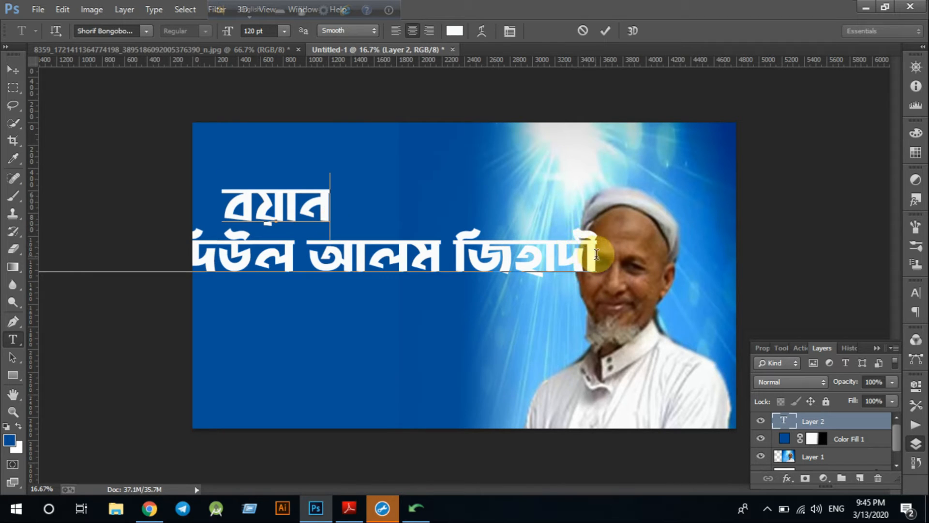
drag(596, 255, 1, 261)
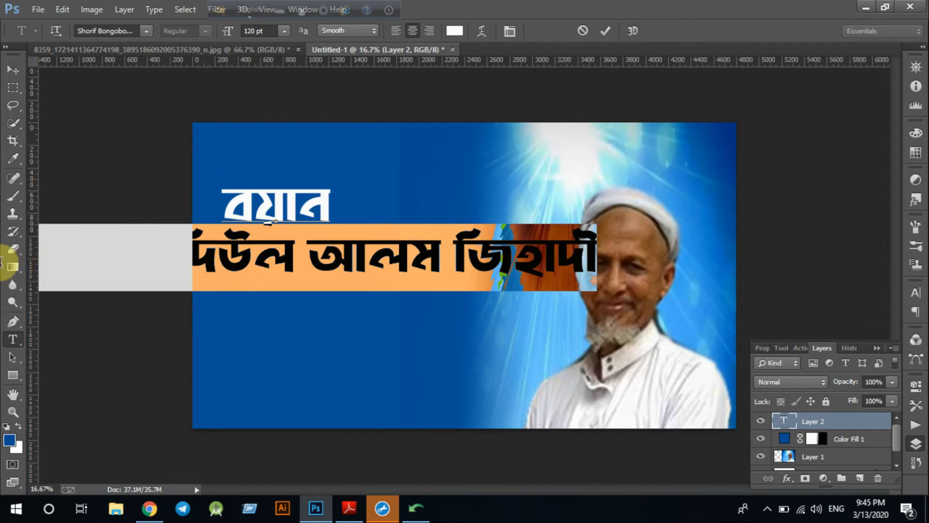
Set the title text to 80 pt and move both lines further right
click(261, 31)
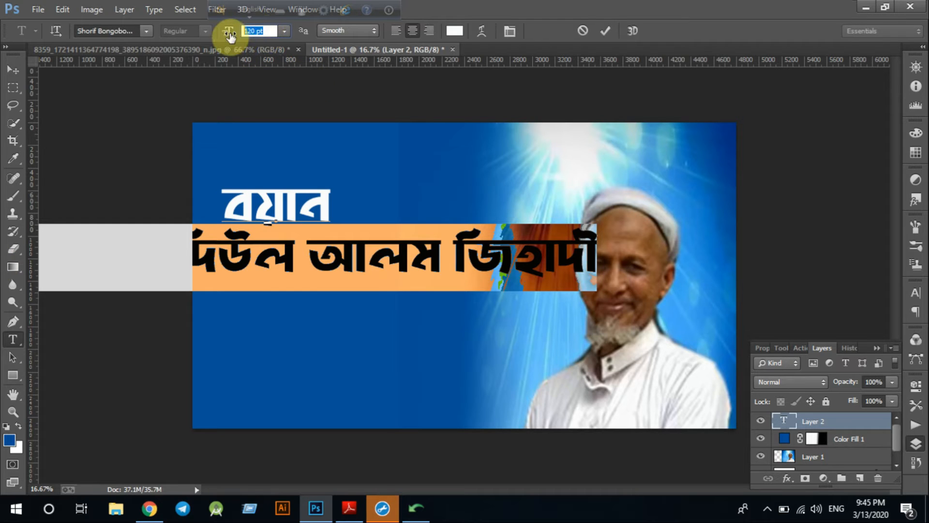
text(80)
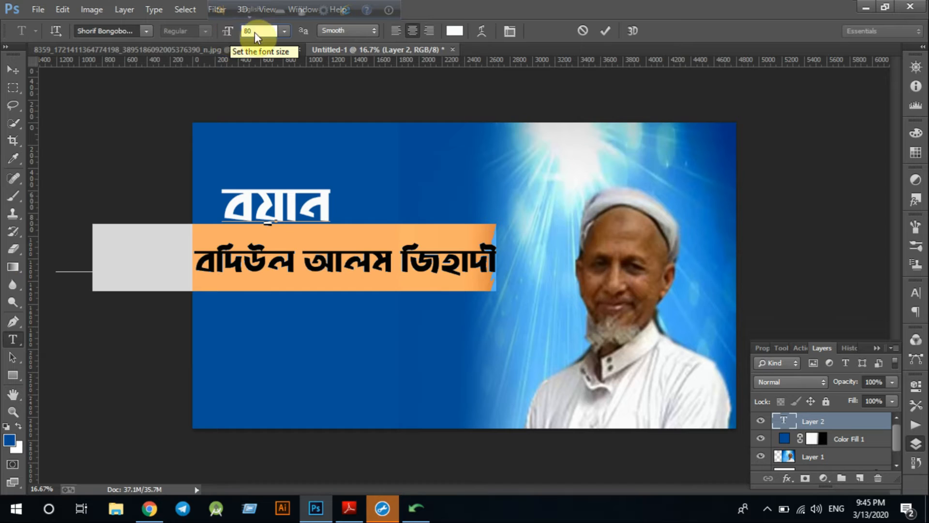
click(14, 74)
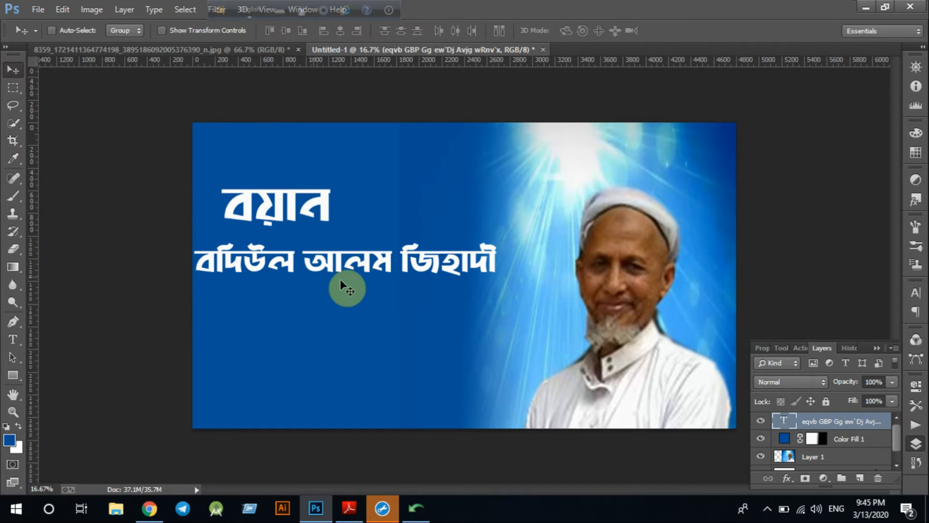
drag(311, 269, 461, 271)
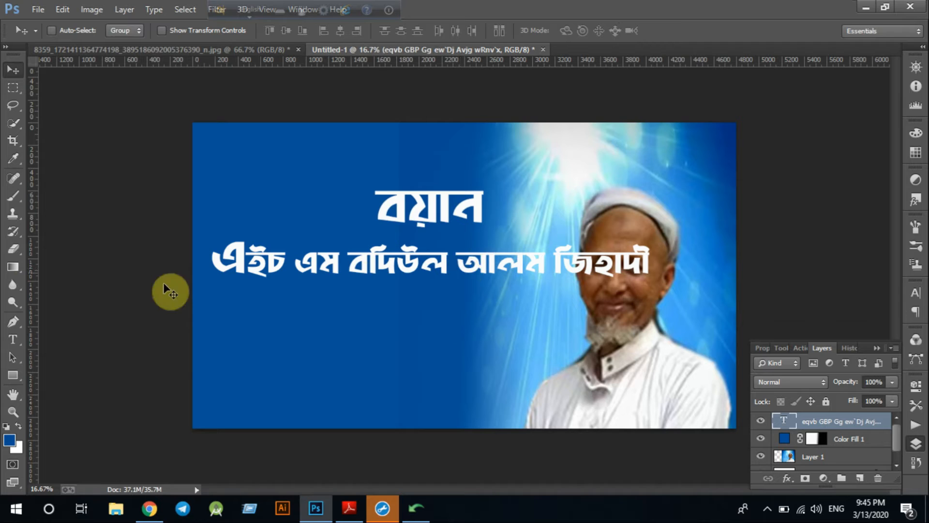
Reduce the name line's font size to 60 pt
click(13, 338)
click(377, 261)
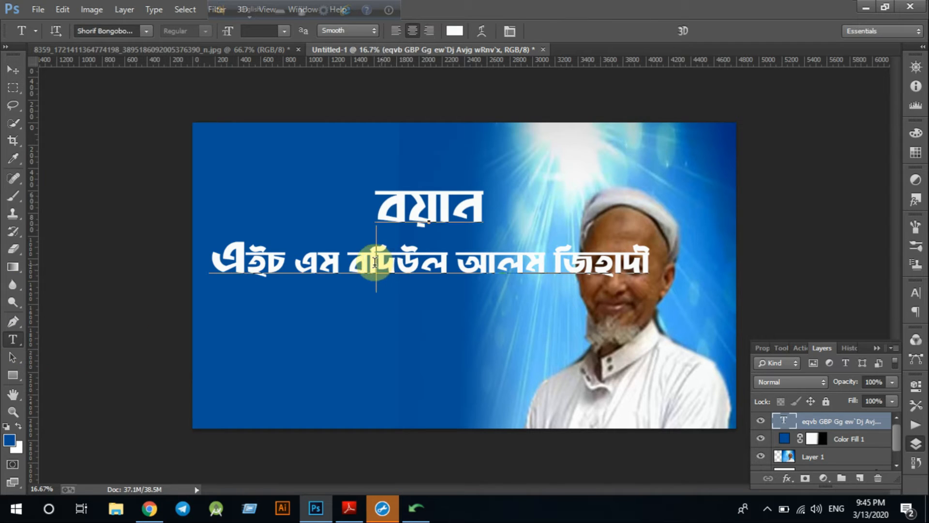
drag(222, 260, 715, 251)
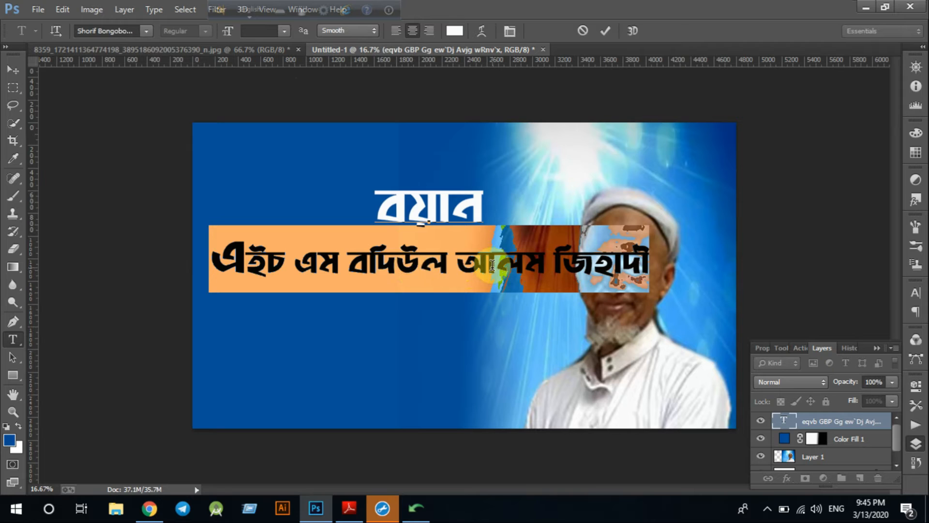
click(257, 30)
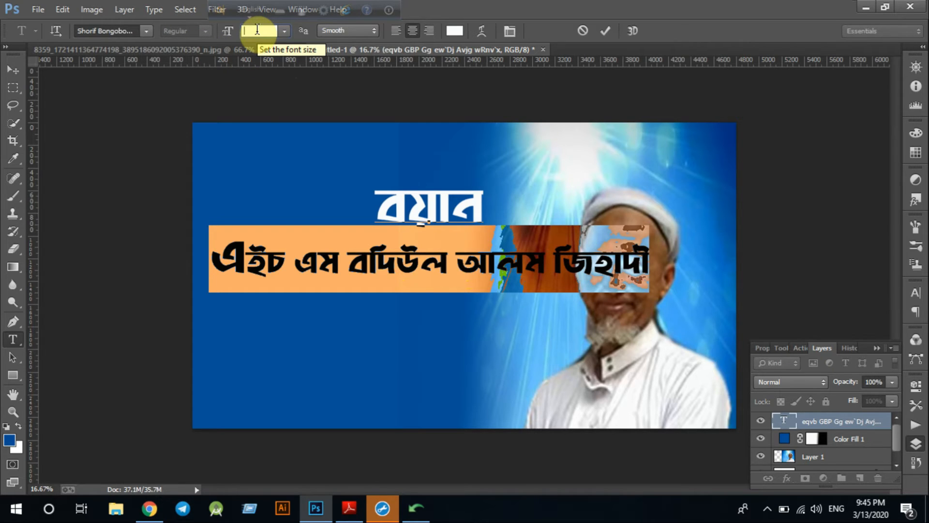
text(70)
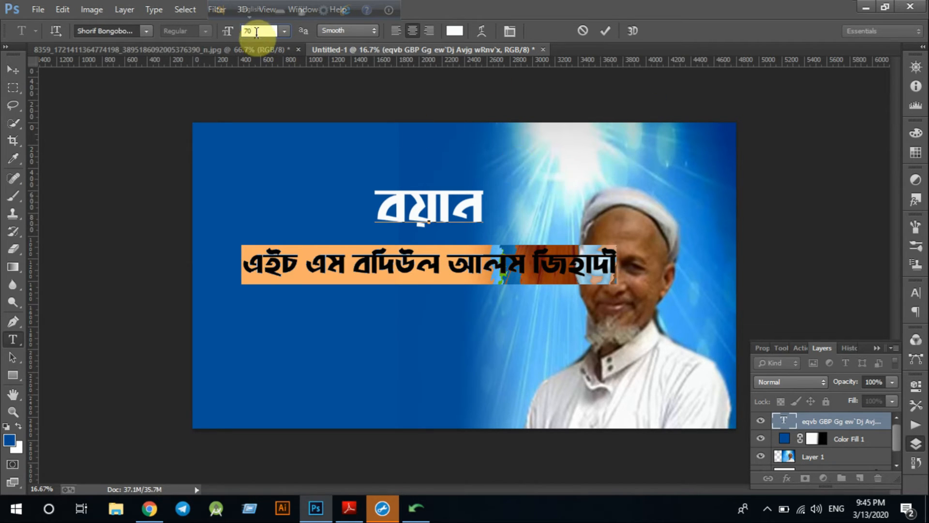
drag(252, 32, 235, 34)
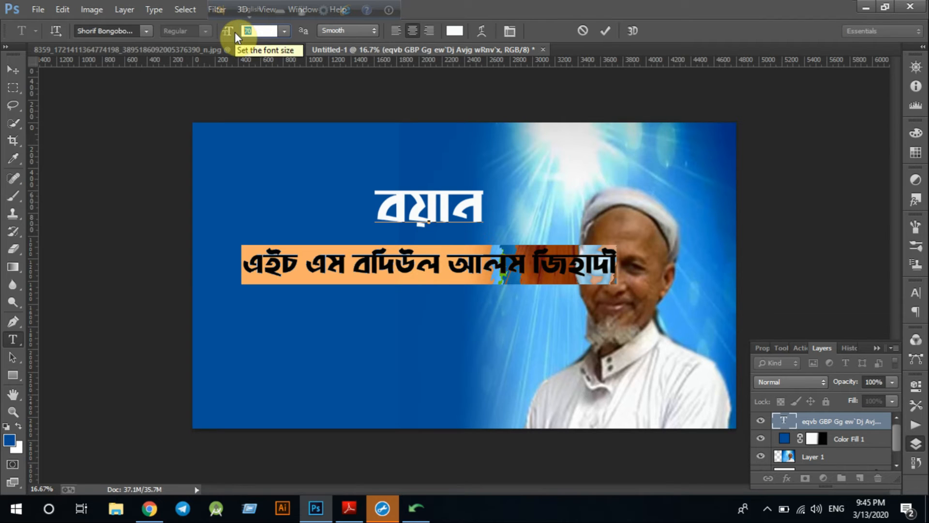
text(60)
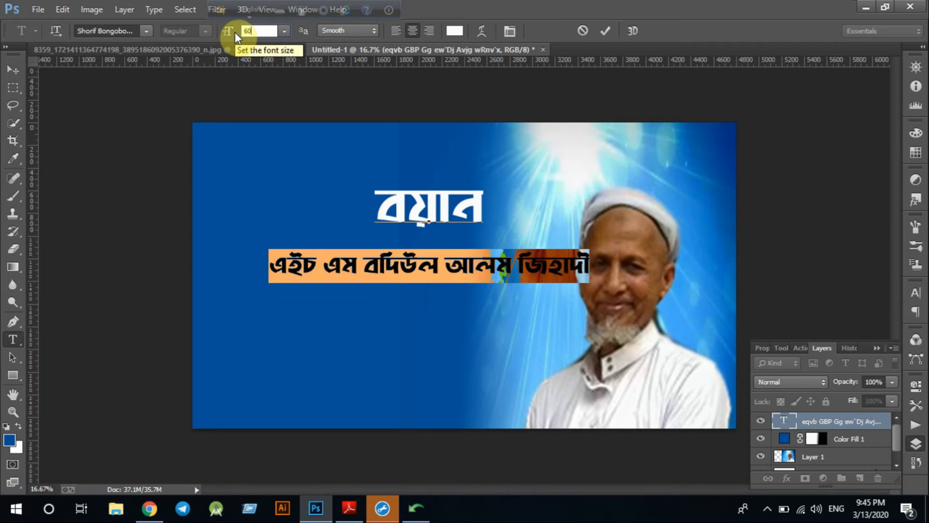
click(13, 70)
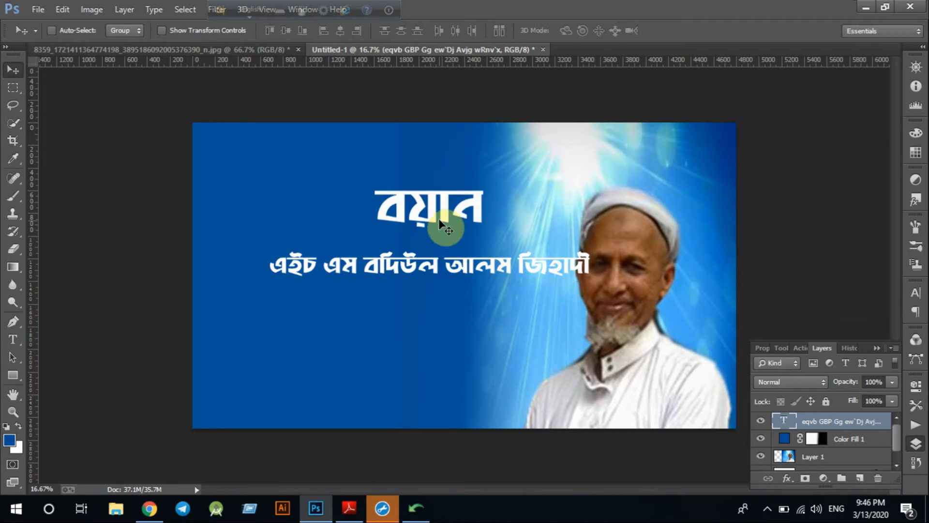
Move both title lines lower and further left on the blue area
click(13, 339)
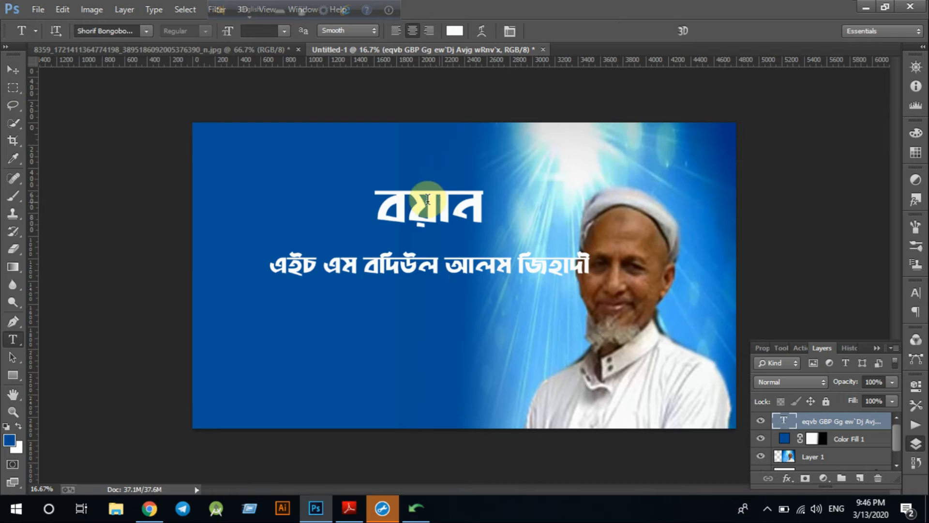
click(13, 70)
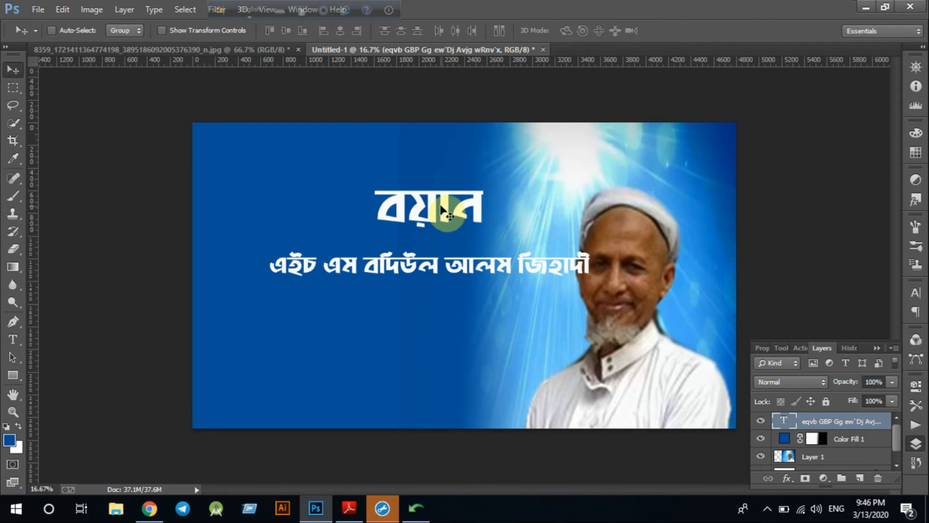
drag(428, 203, 380, 242)
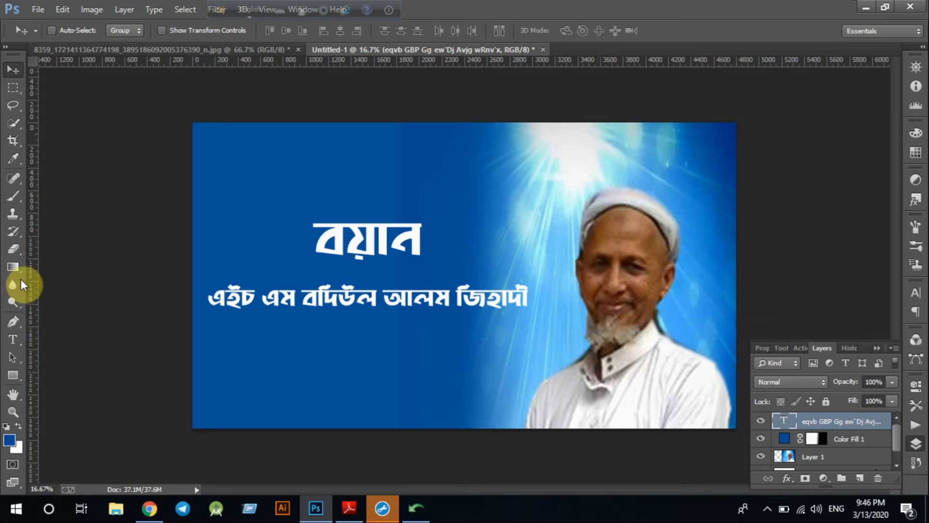
click(11, 343)
Colour the selected name line a bright, fully saturated yellow
click(302, 296)
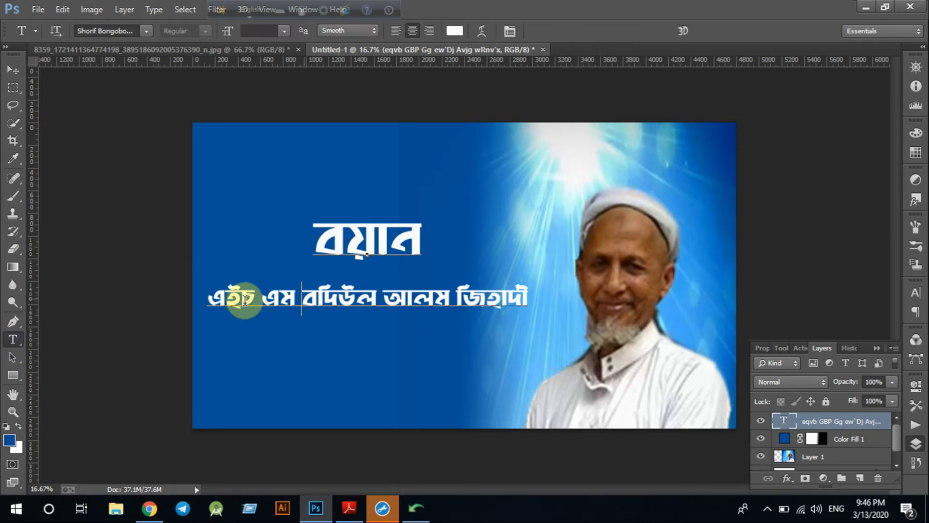
drag(207, 300, 549, 292)
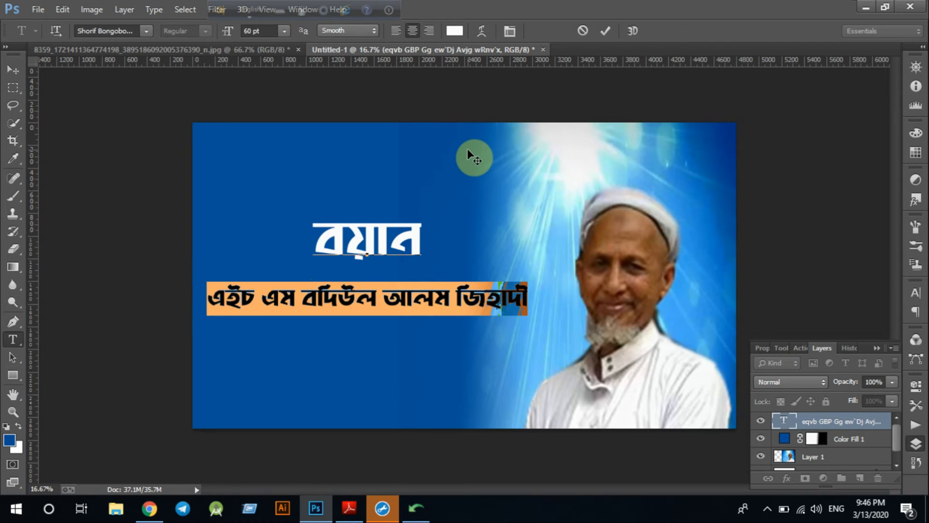
click(11, 440)
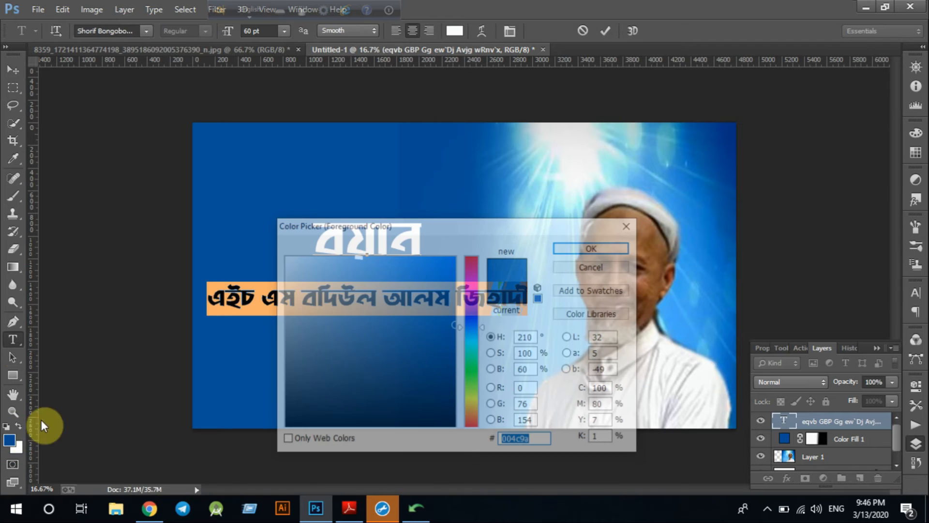
click(472, 399)
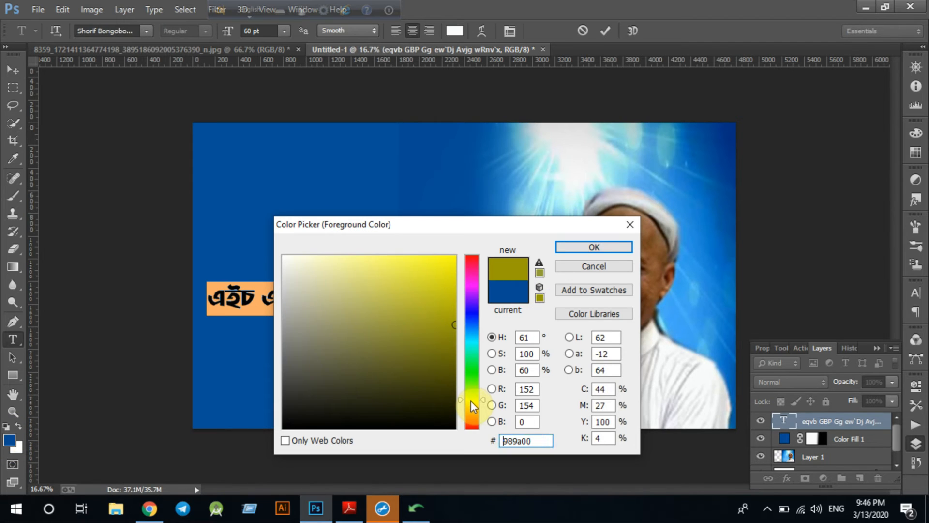
click(472, 399)
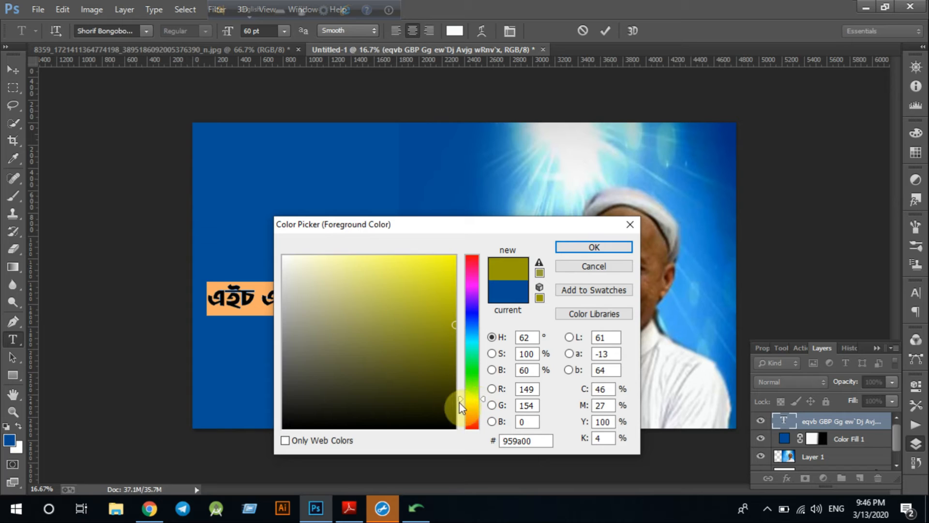
drag(461, 399, 461, 386)
click(453, 257)
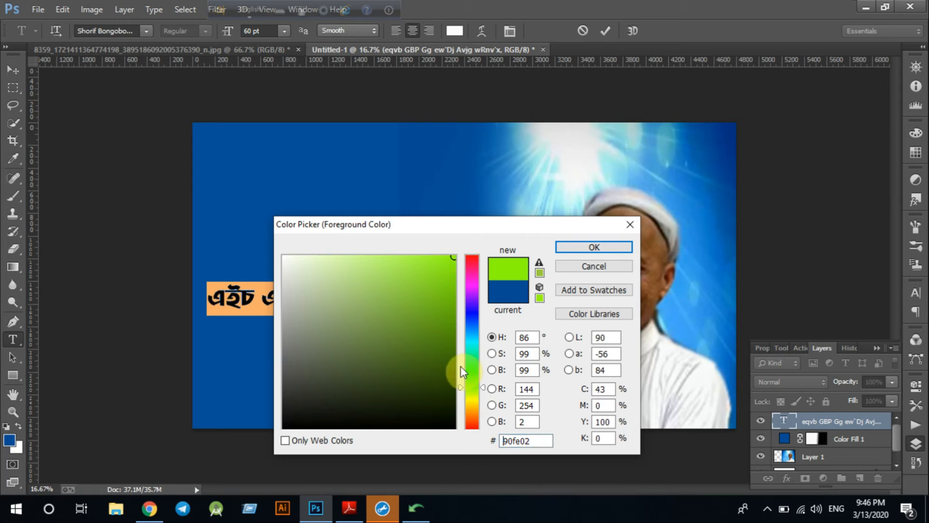
drag(460, 394, 462, 407)
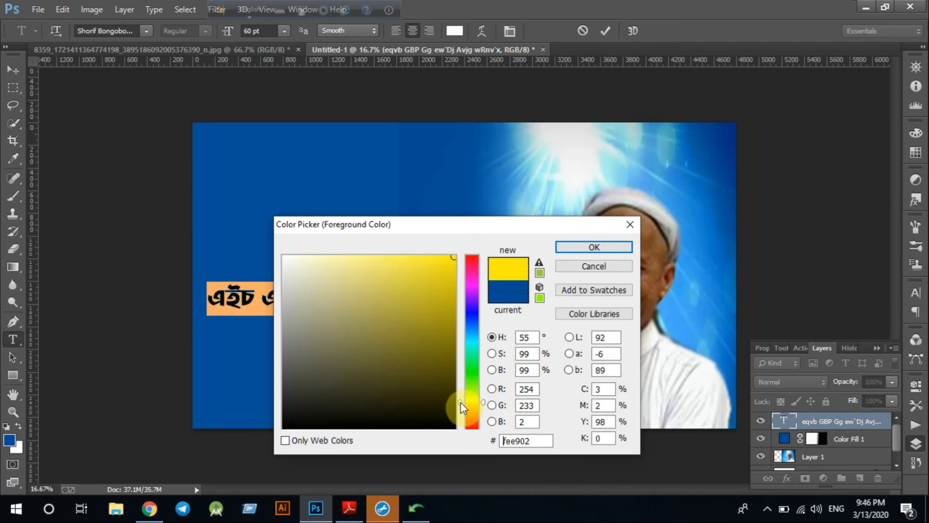
click(597, 247)
Check the yellow name line and commit the text edit
click(372, 297)
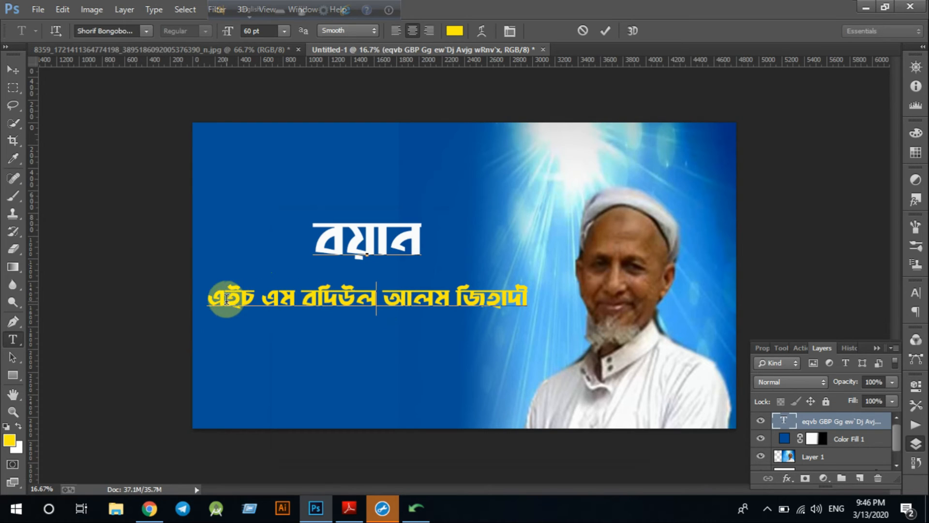
drag(214, 297, 401, 307)
click(401, 305)
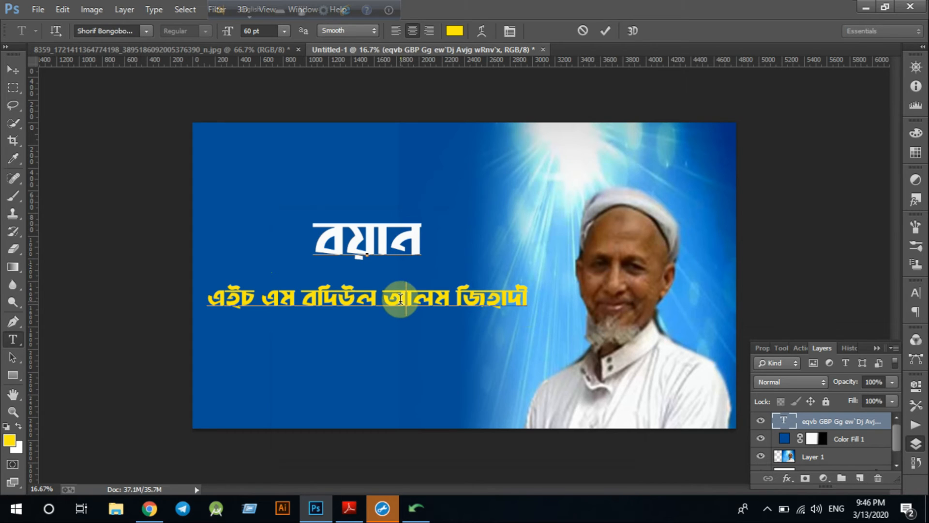
click(608, 32)
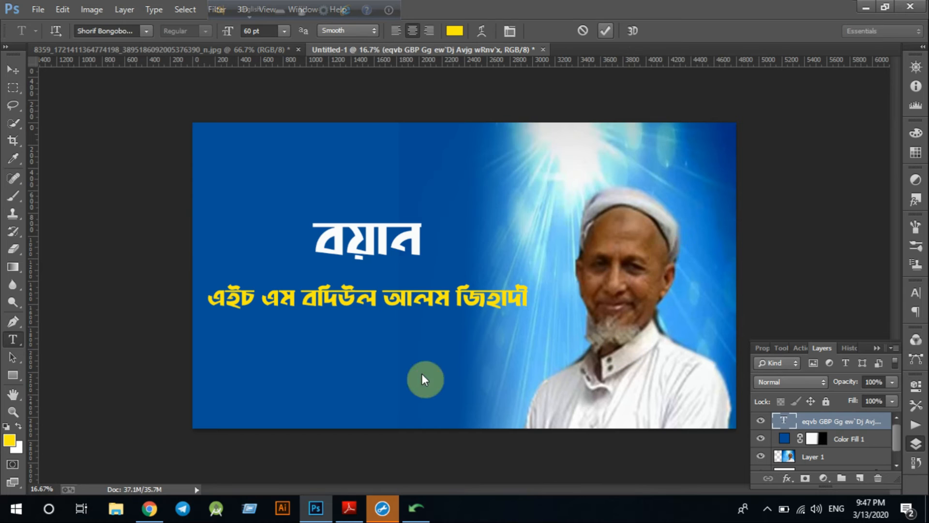
Draw a yellow rectangle bar just below the Bangla title
click(16, 374)
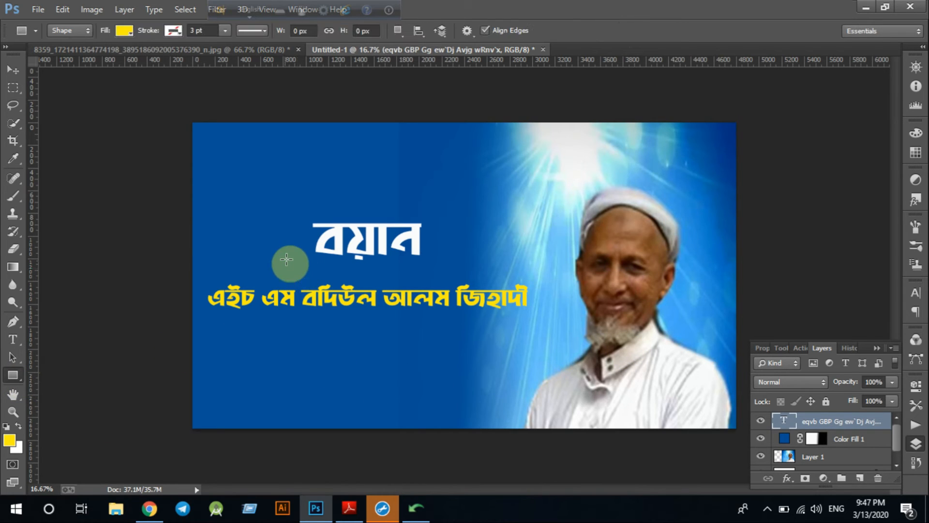
drag(286, 257, 437, 264)
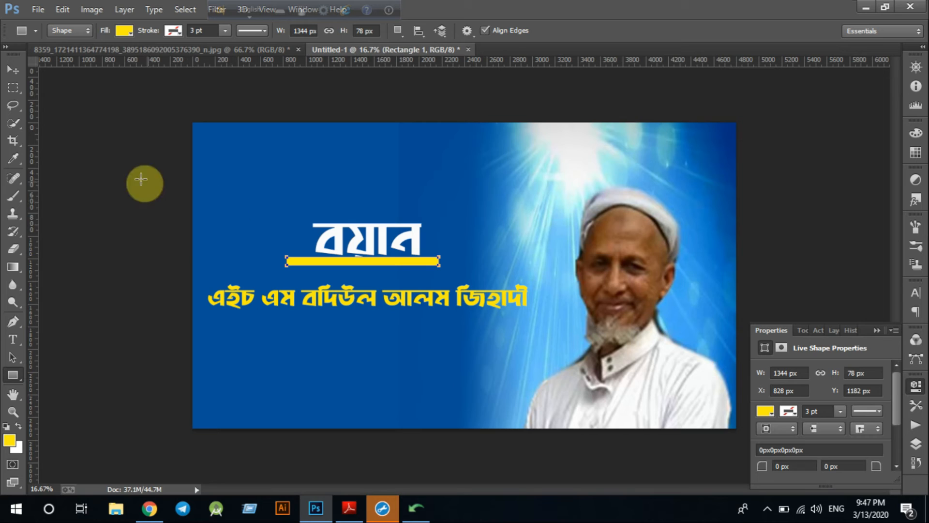
click(13, 71)
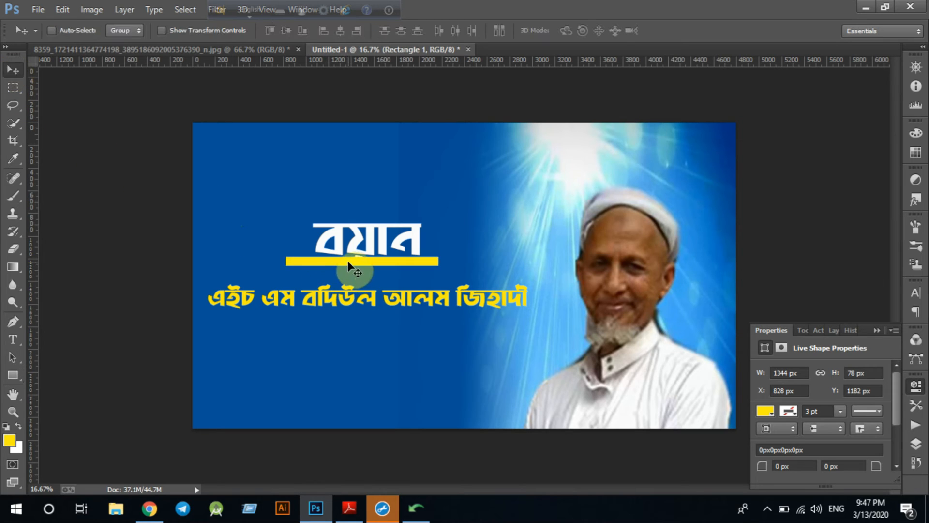
drag(349, 267, 355, 274)
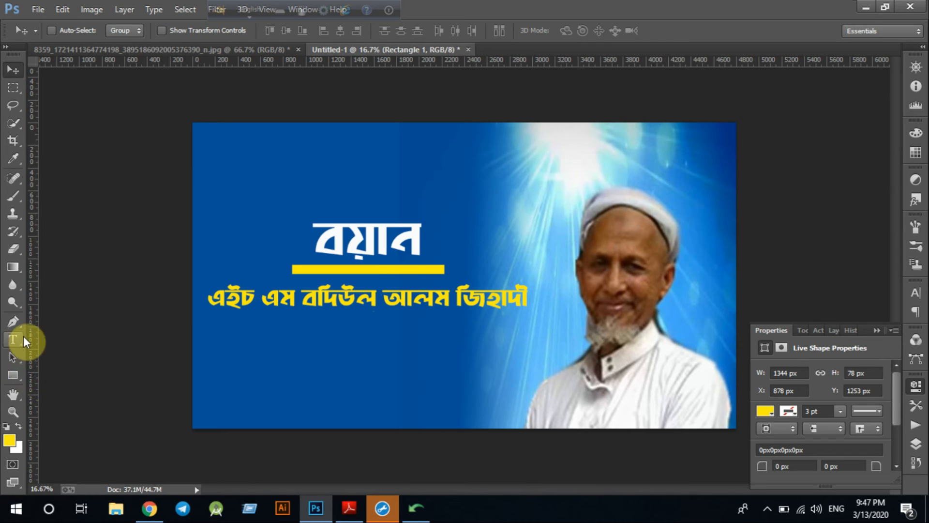
Thin the bar to 1344 × 52 px and nudge it centred between title and name
key(ctrl+t)
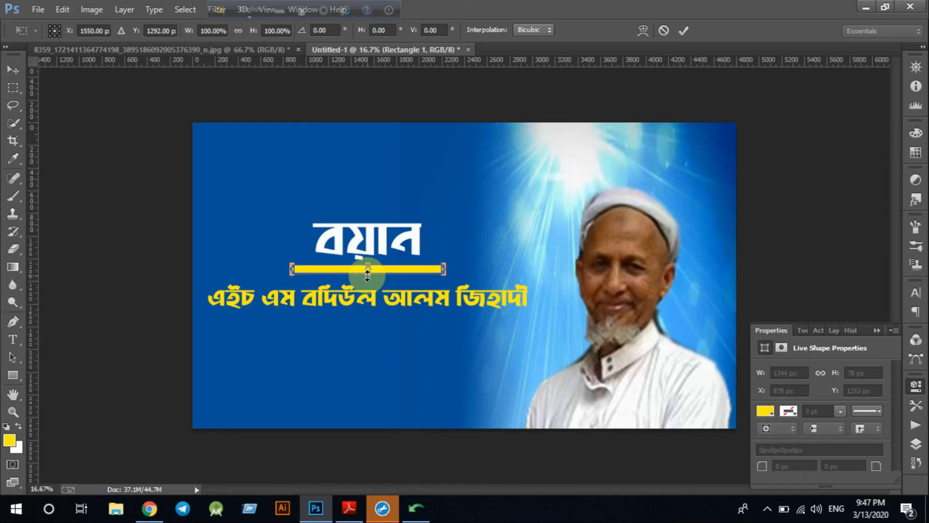
drag(367, 266, 367, 270)
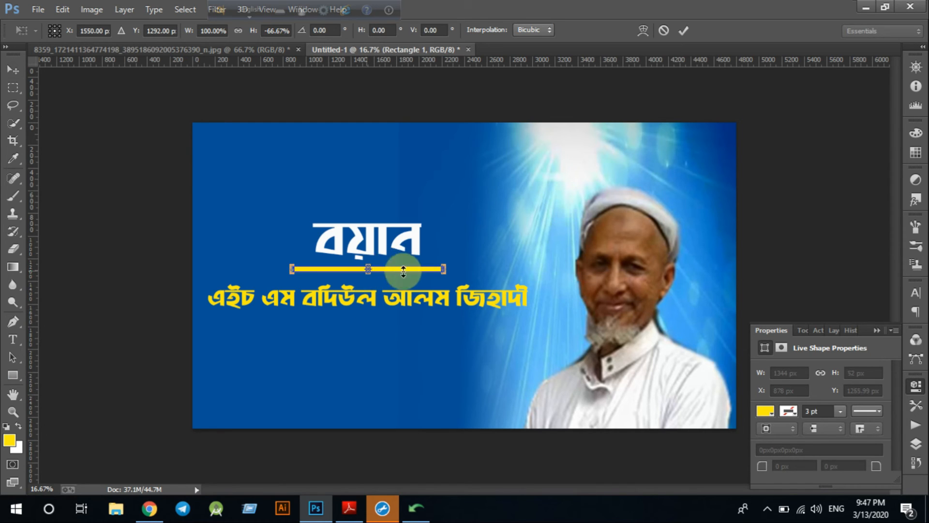
click(690, 30)
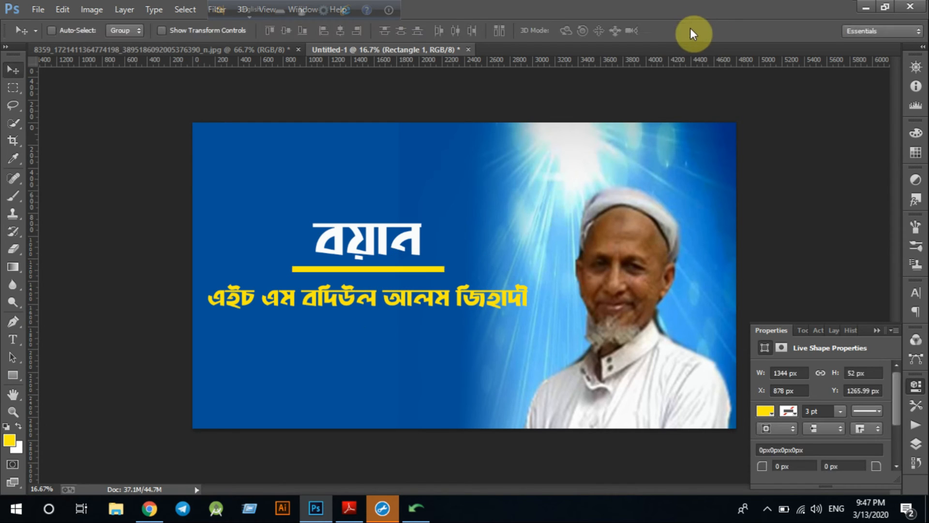
drag(387, 271, 380, 268)
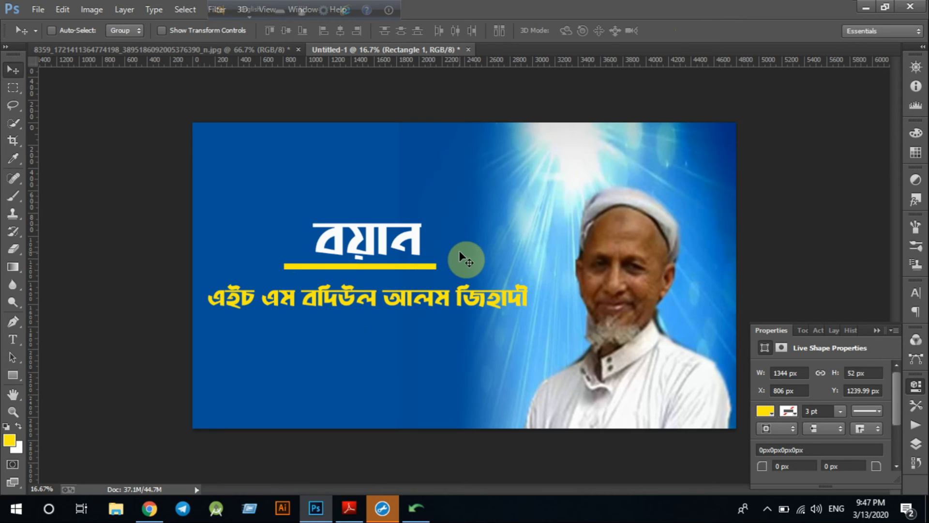
key(Right)
key(Right)
key(Right)
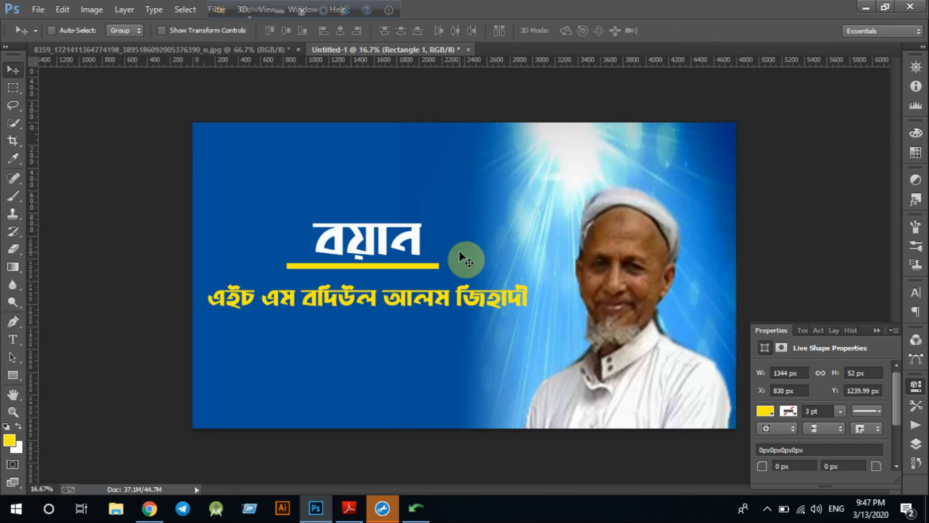
key(Down)
key(Down)
key(Down)
key(Down)
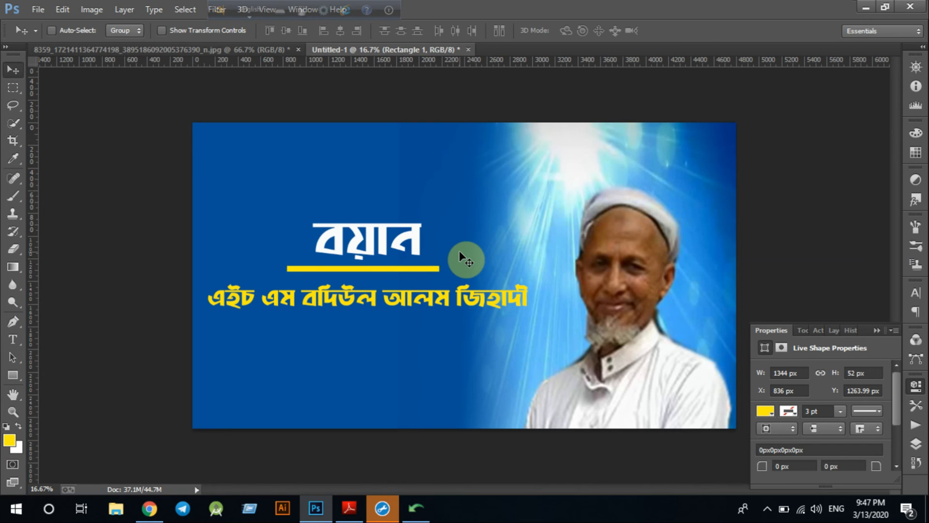
key(Right)
key(Right)
key(Right)
key(Right)
key(Right)
Save the banner to the Desktop as Thumbnil in JPEG format
click(30, 7)
click(88, 135)
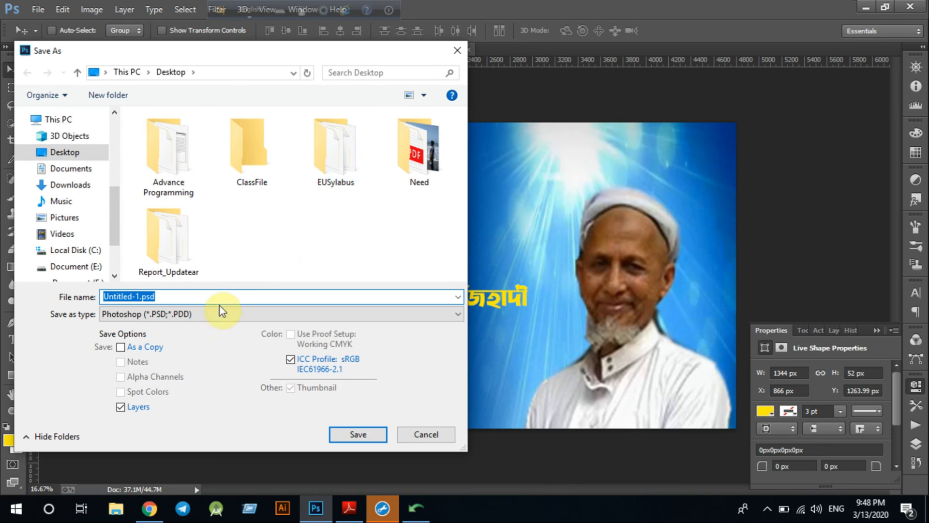
text(T)
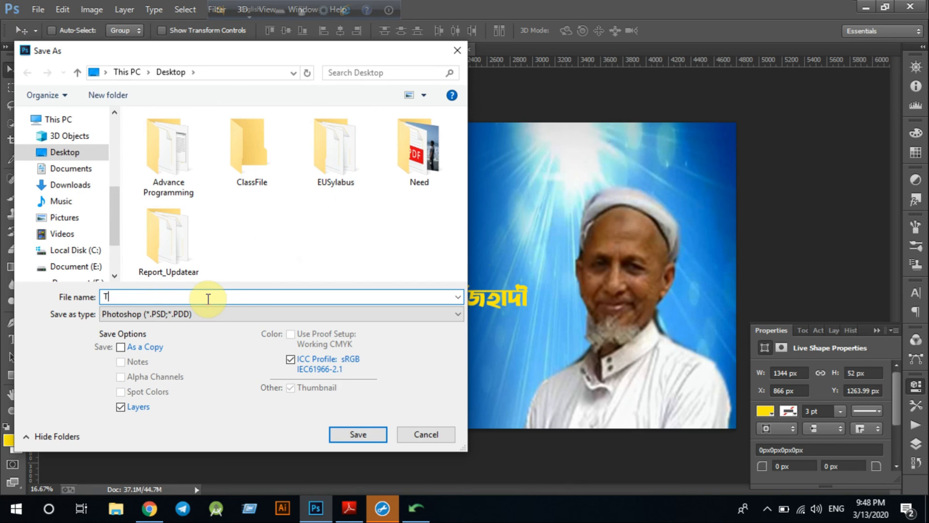
text(humbnil)
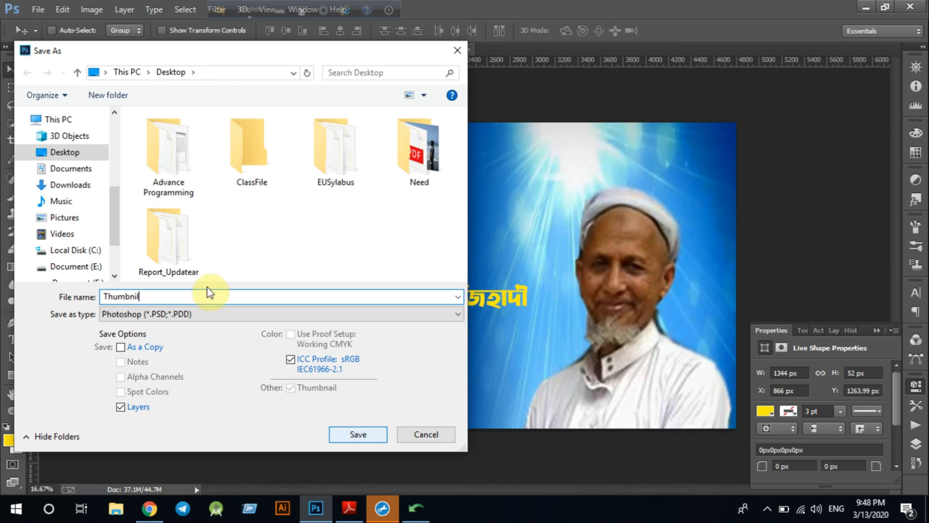
click(201, 315)
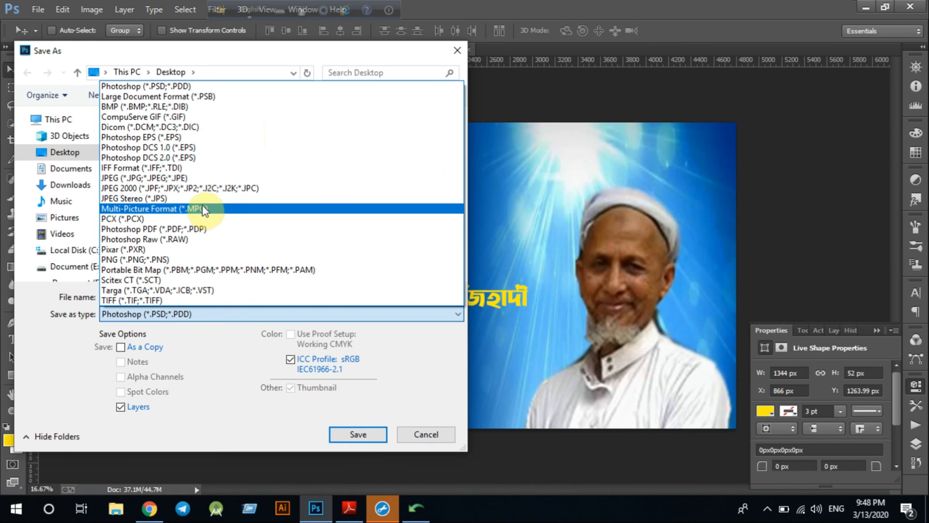
click(207, 180)
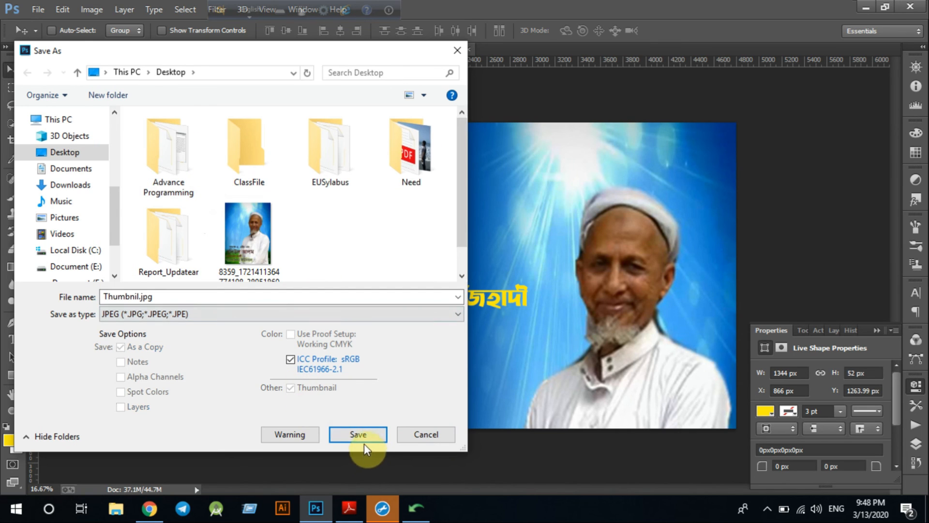
click(351, 434)
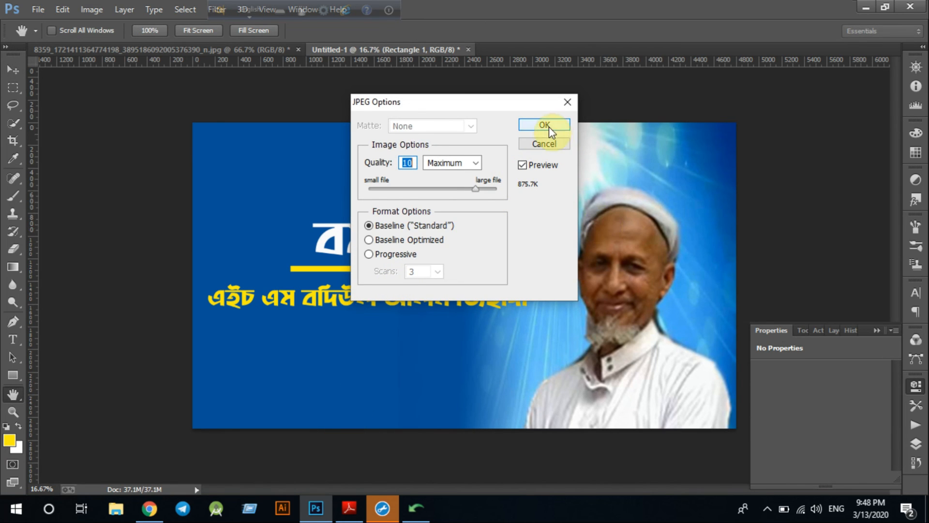
Save Thumbnil.jpg as a Baseline Standard JPEG at quality 10 (Maximum)
drag(516, 193, 515, 191)
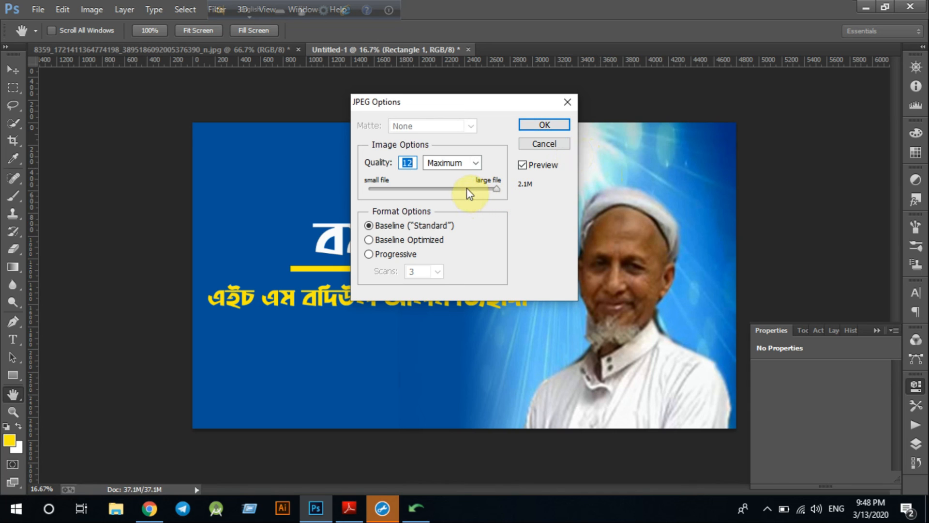
text(10)
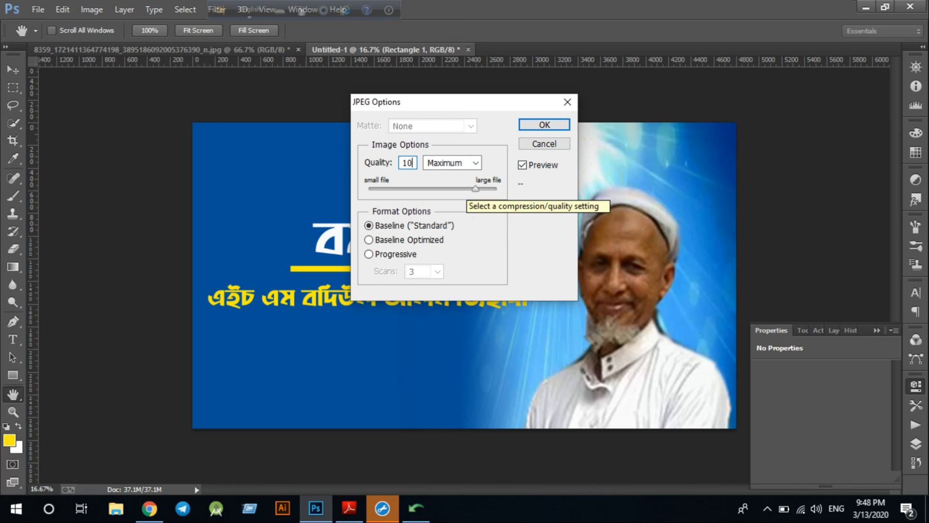
click(556, 126)
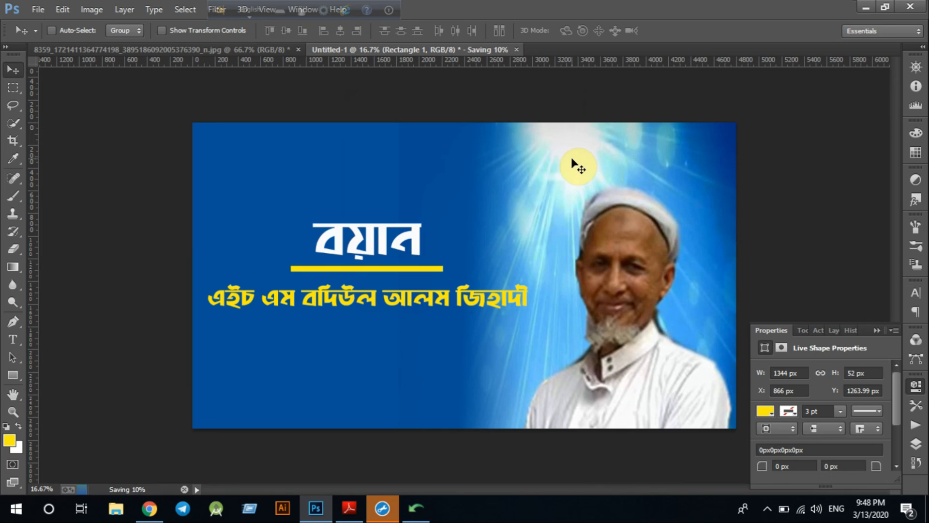